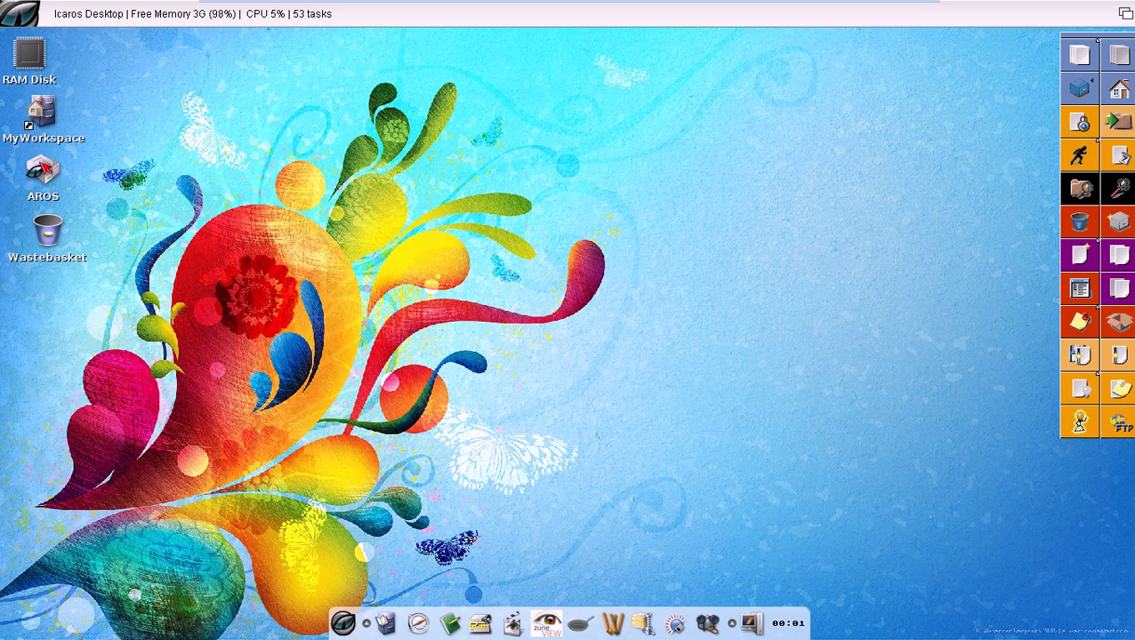
- Open the AROS drive, then MyWorkspace, then the Pictures drawer, arranging the windows on screen
double_click(45, 169)
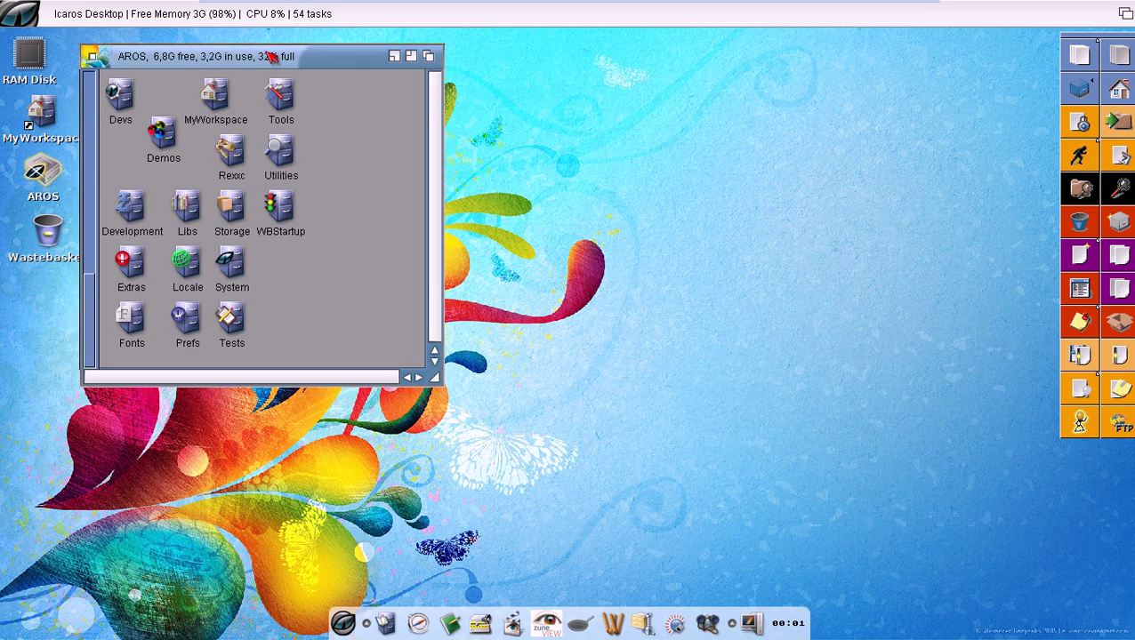
drag(271, 58, 367, 77)
double_click(27, 124)
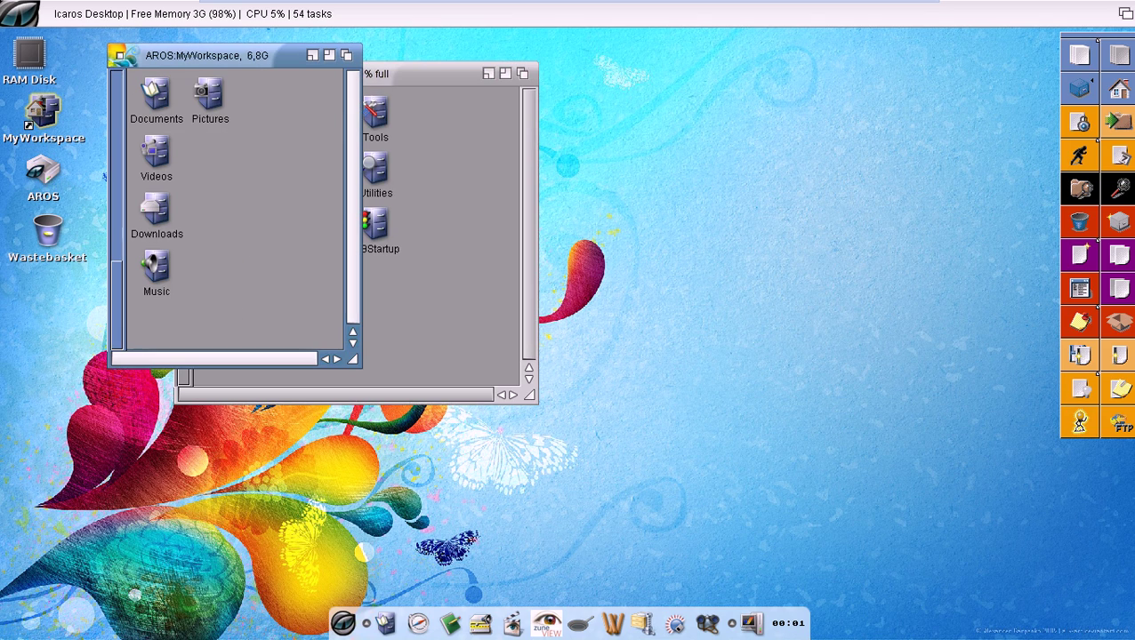
double_click(203, 100)
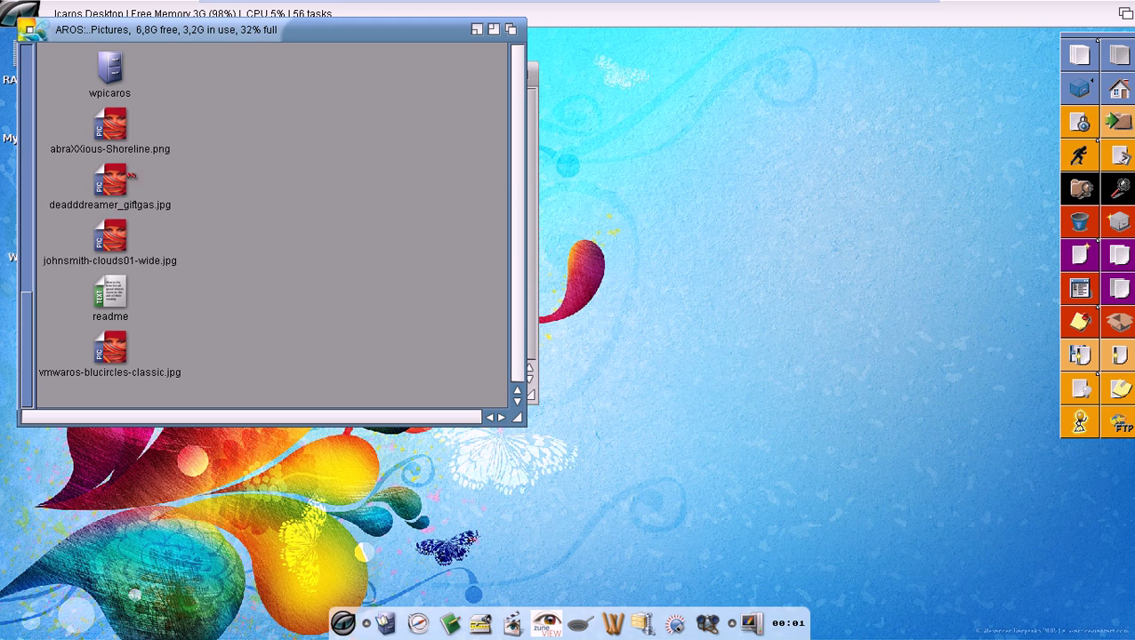
drag(230, 37, 412, 105)
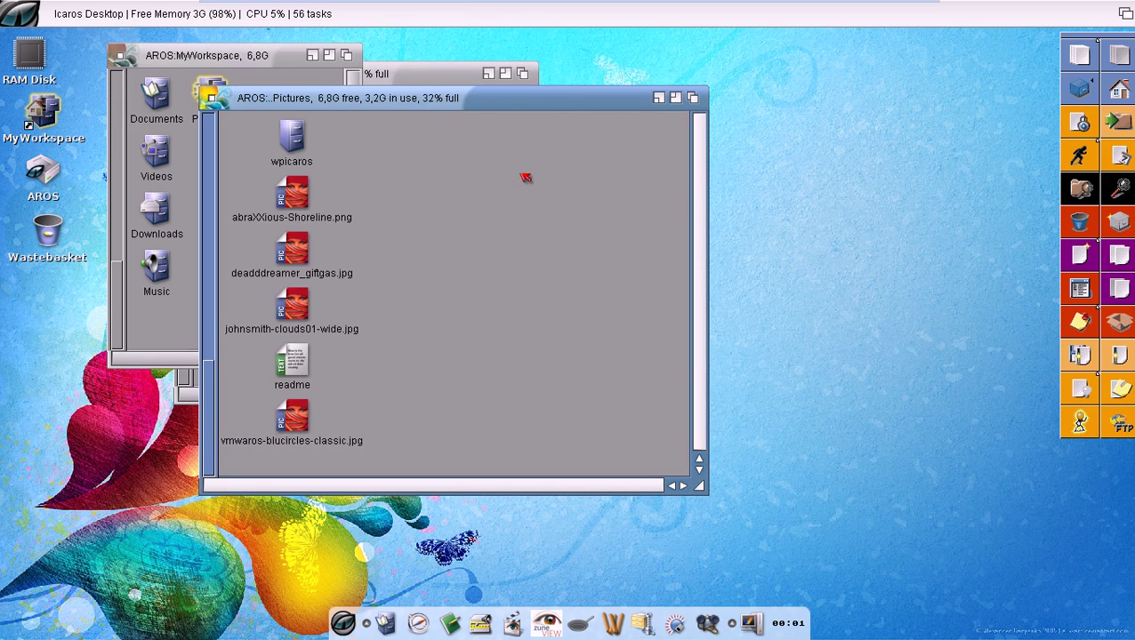
- Set the Pictures drawer's View As option to Icon Action
right_click(523, 107)
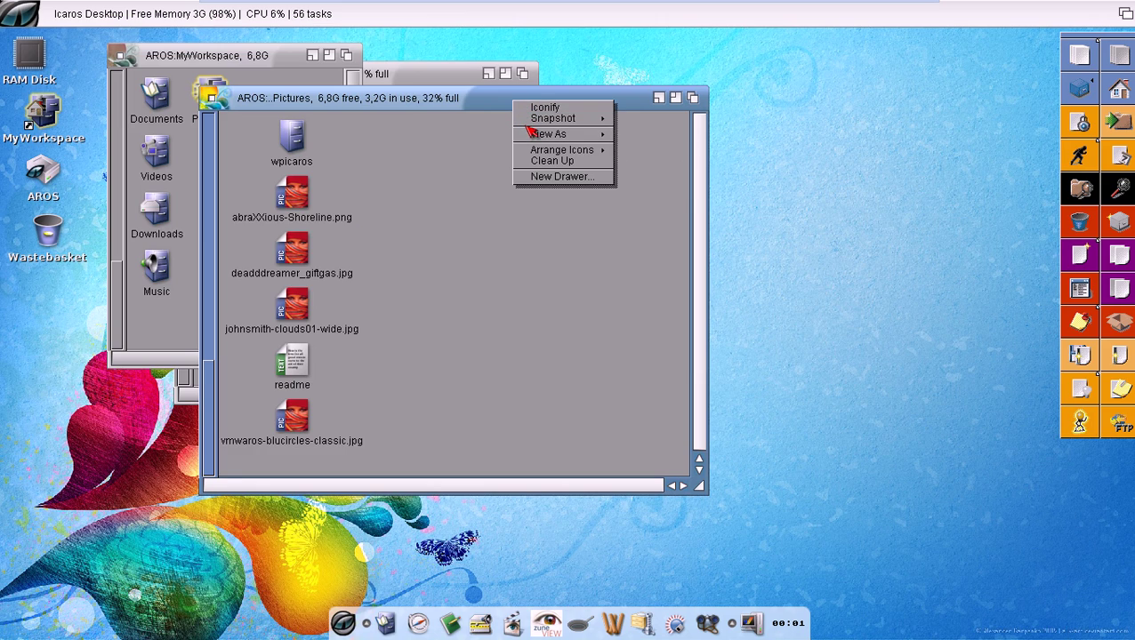
mouse_move(535, 135)
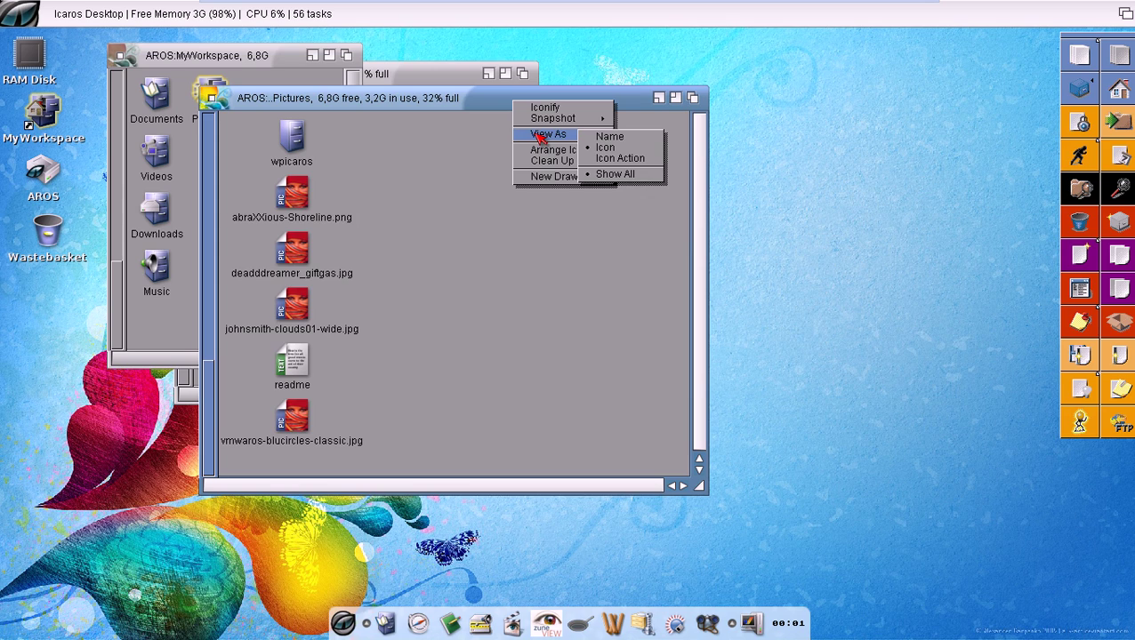
click(620, 159)
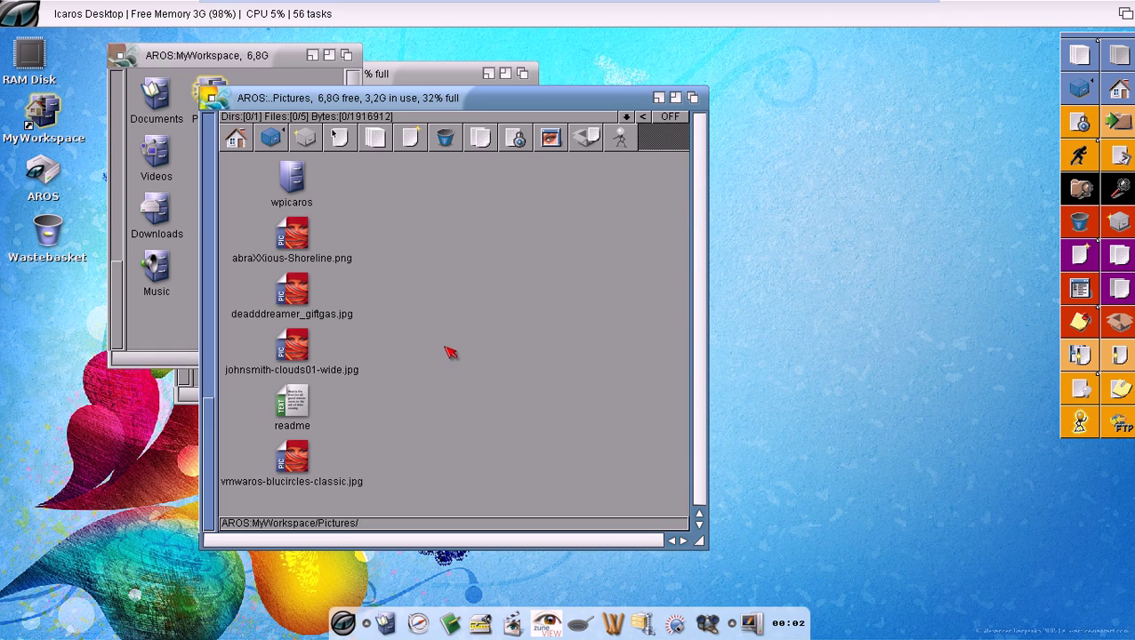
- Go up to MyWorkspace and reopen Pictures in a new, centred thumbnail window
drag(397, 360, 276, 236)
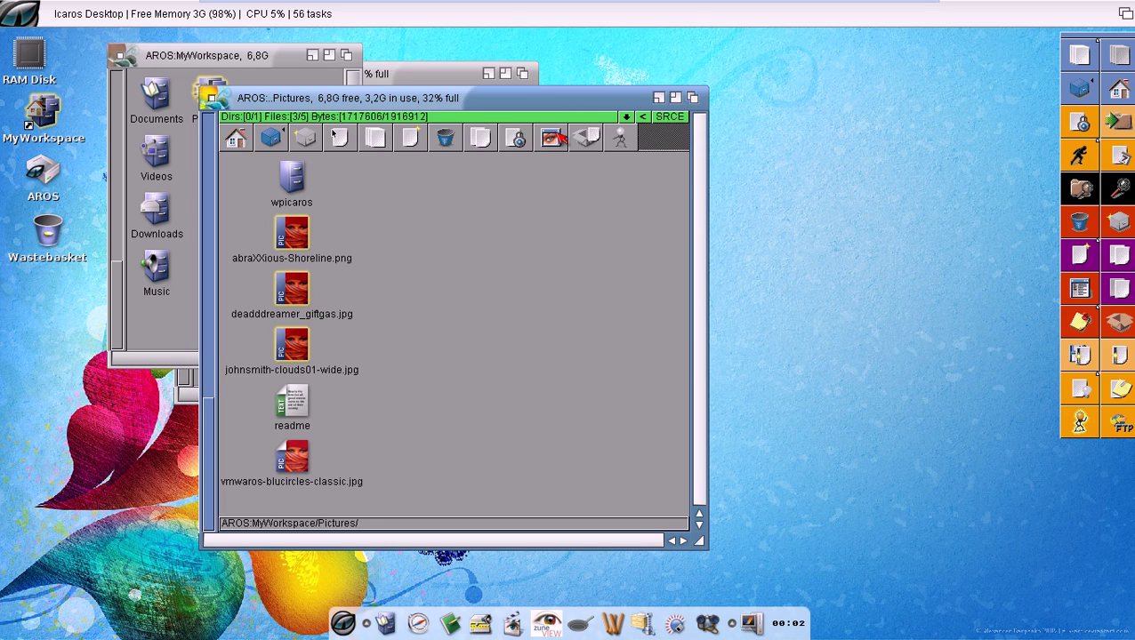
click(551, 137)
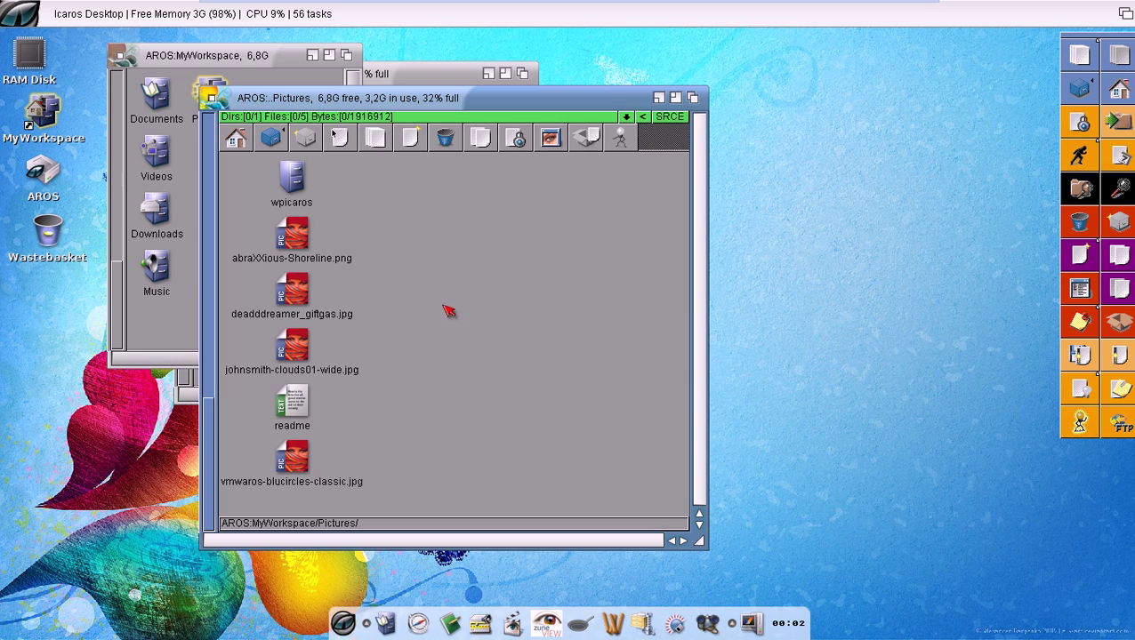
click(284, 139)
double_click(299, 194)
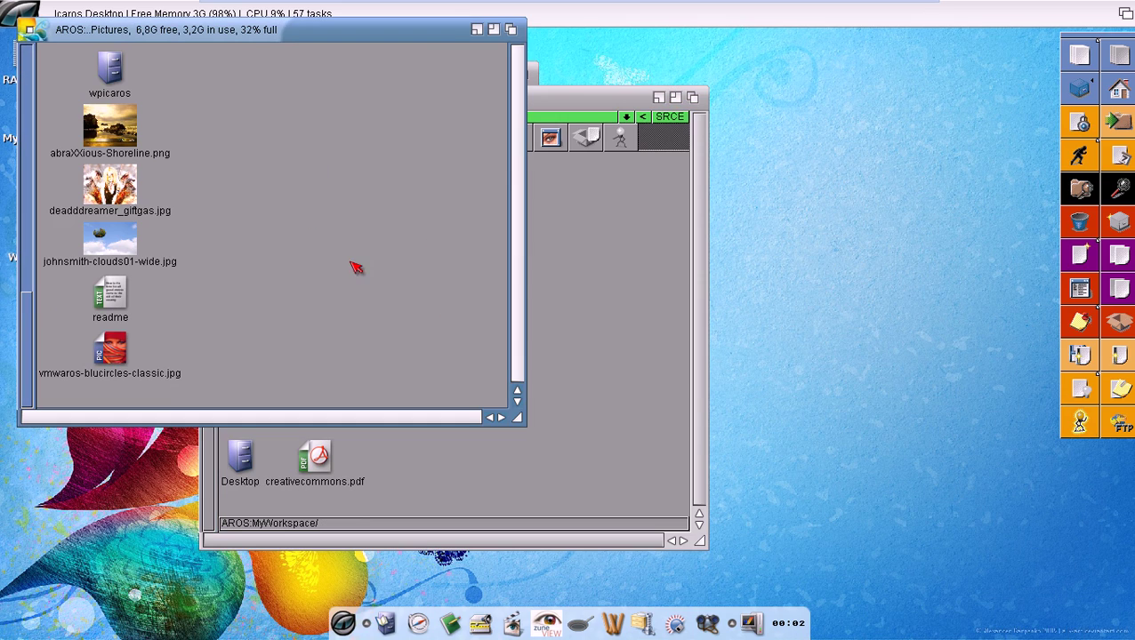
drag(273, 43, 553, 176)
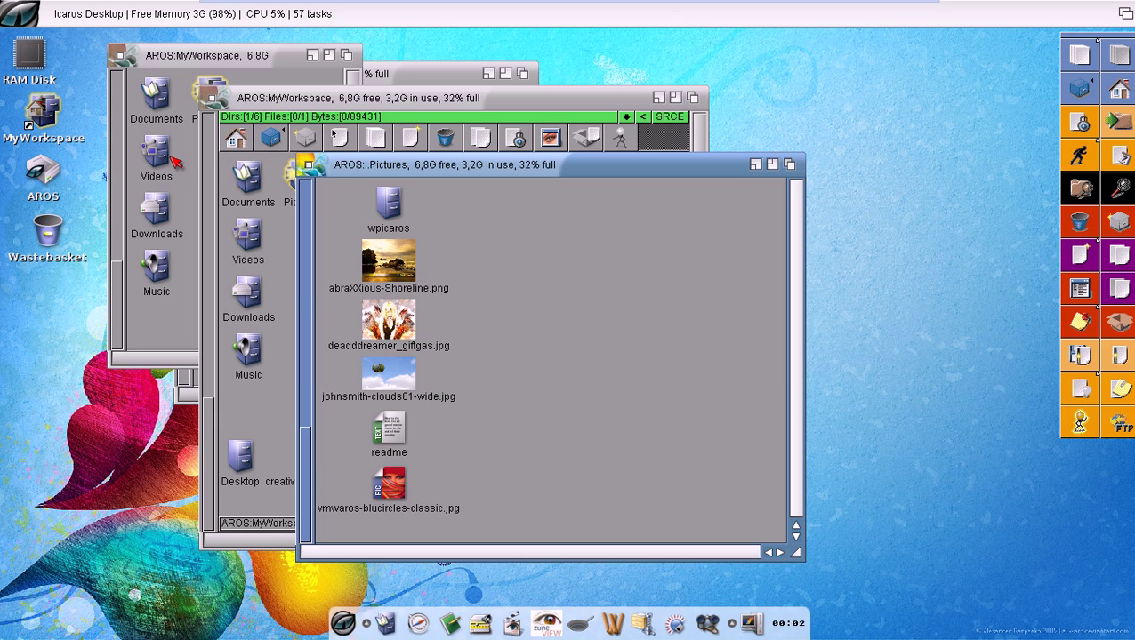
- Open the wpicaros drawer from Pictures and enlarge its window to show the wallpaper thumbnails
click(361, 172)
drag(361, 175, 534, 189)
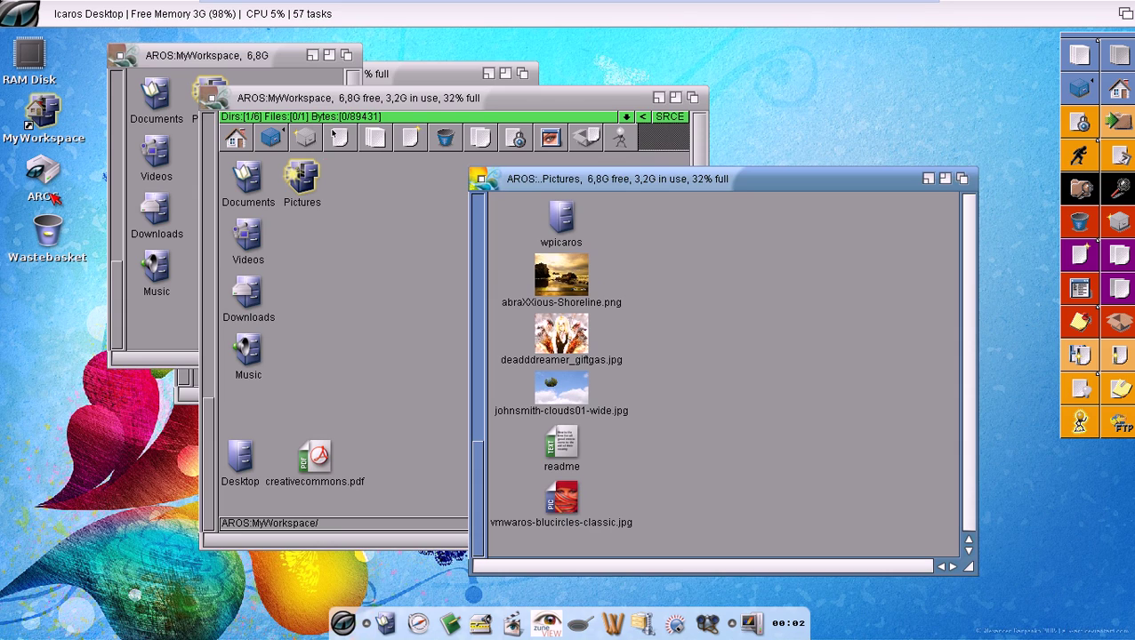
click(570, 220)
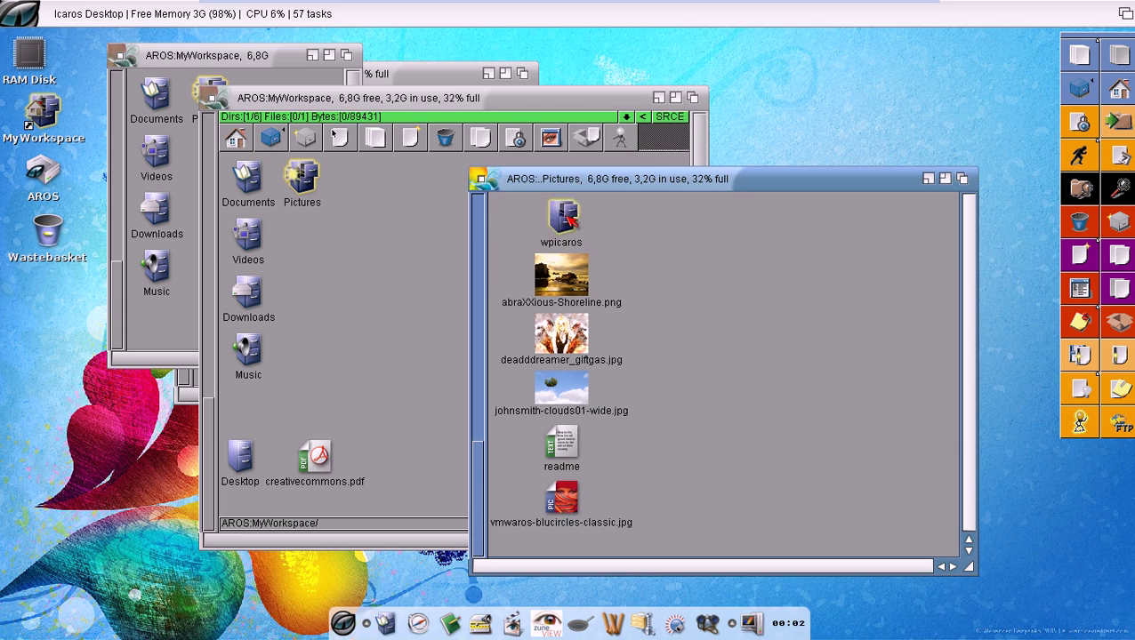
double_click(567, 216)
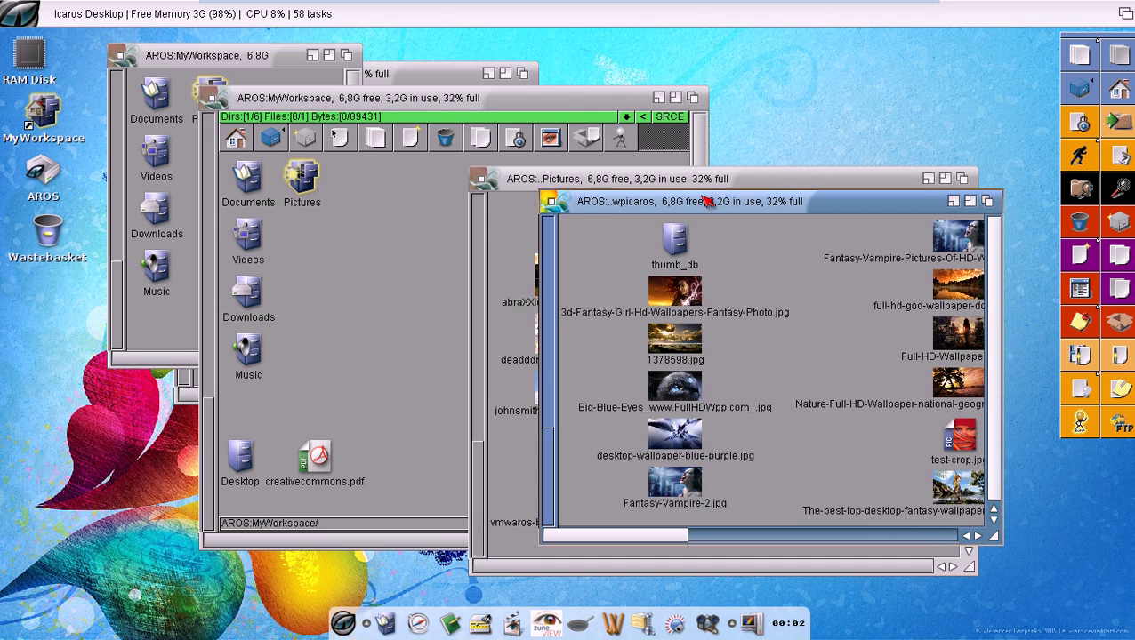
drag(706, 199, 476, 142)
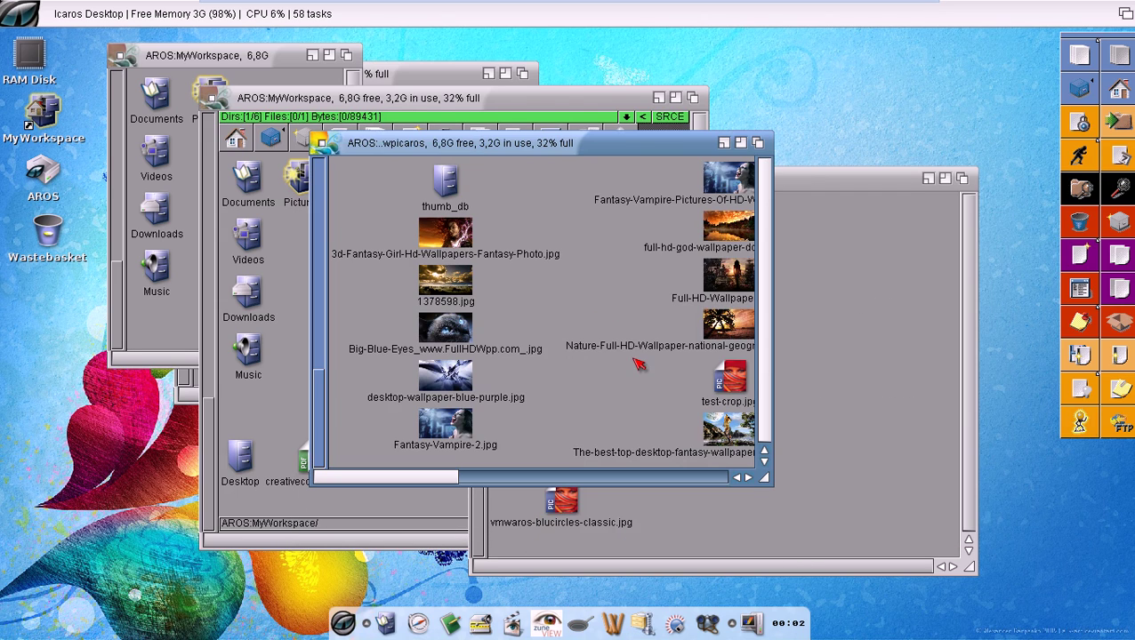
drag(763, 477, 893, 549)
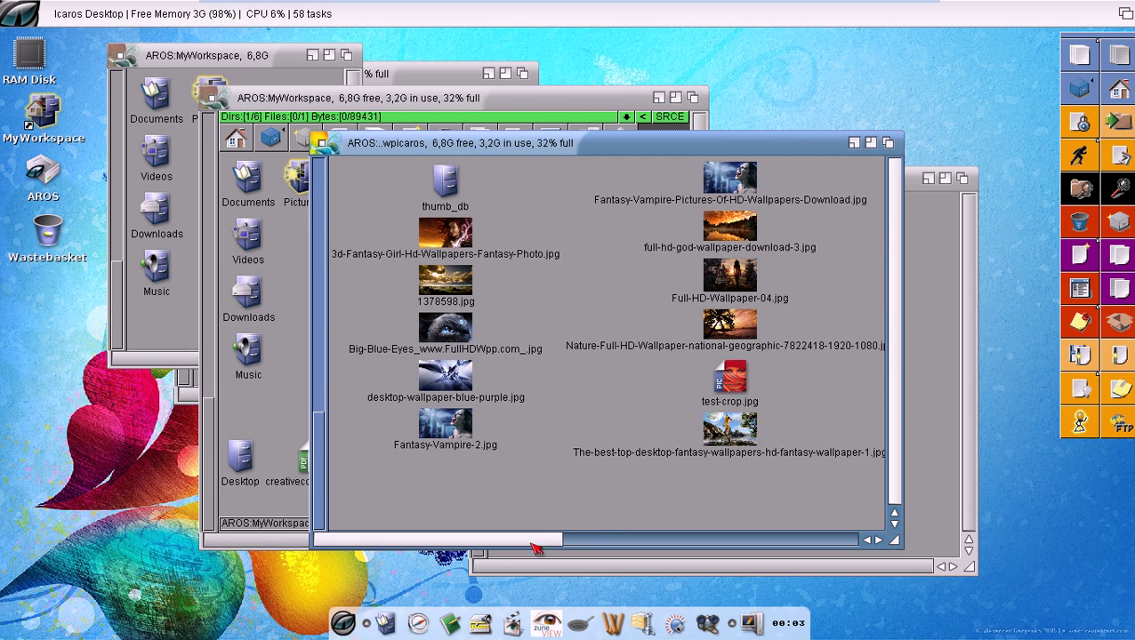
drag(532, 544, 777, 531)
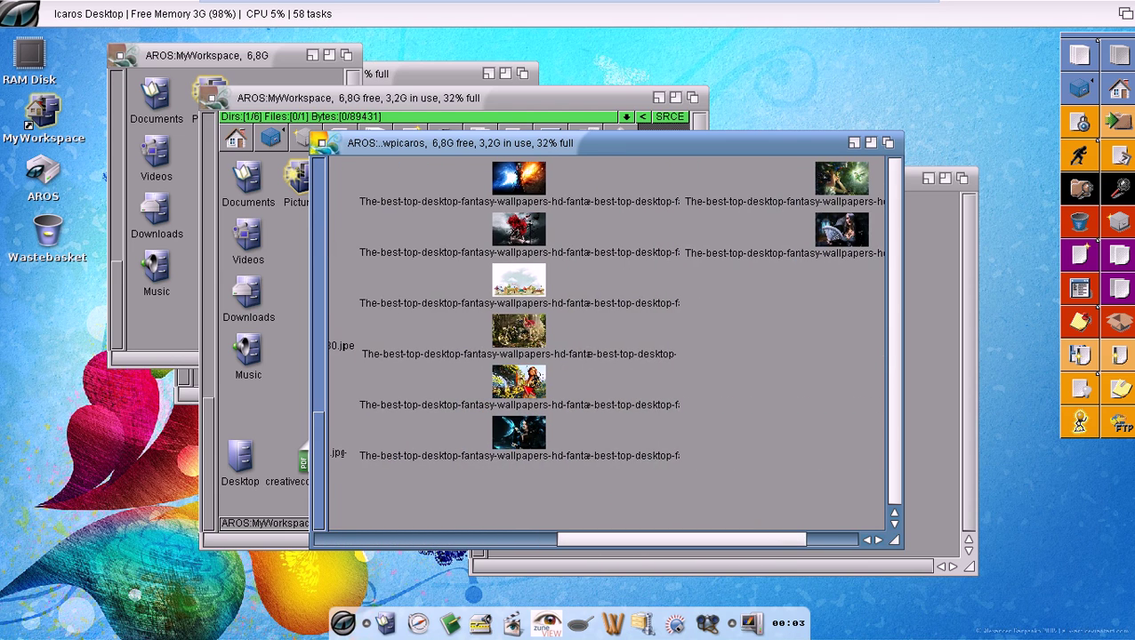
- Open the sword-and-moon wallpaper, fantasy-wallpaper-50.jpg, with Edit with ZuneView
right_click(513, 437)
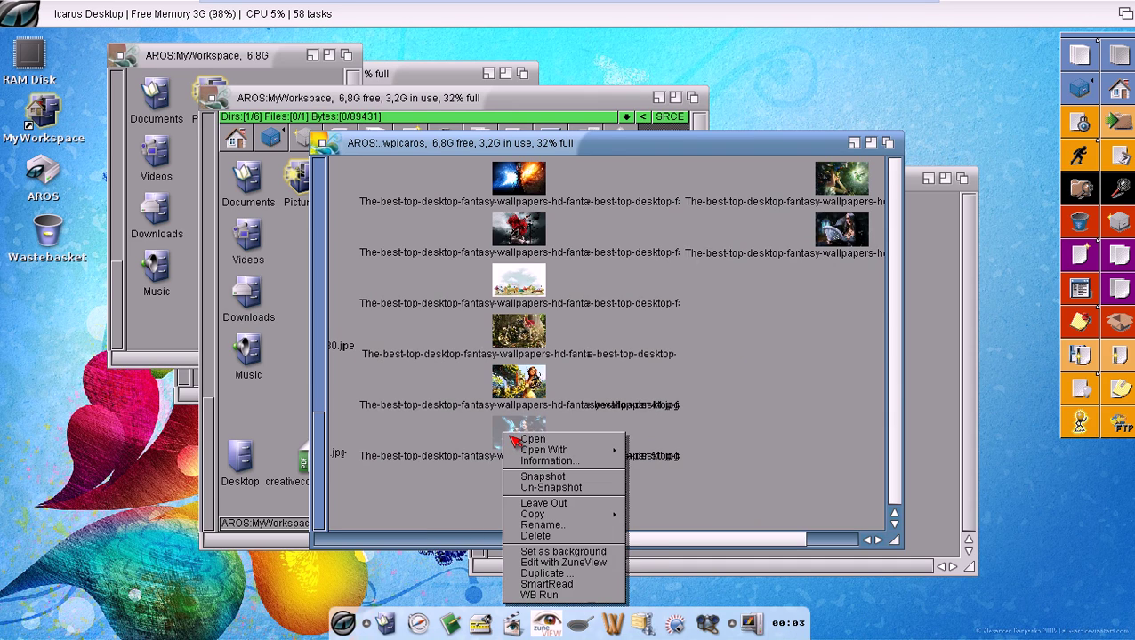
click(548, 564)
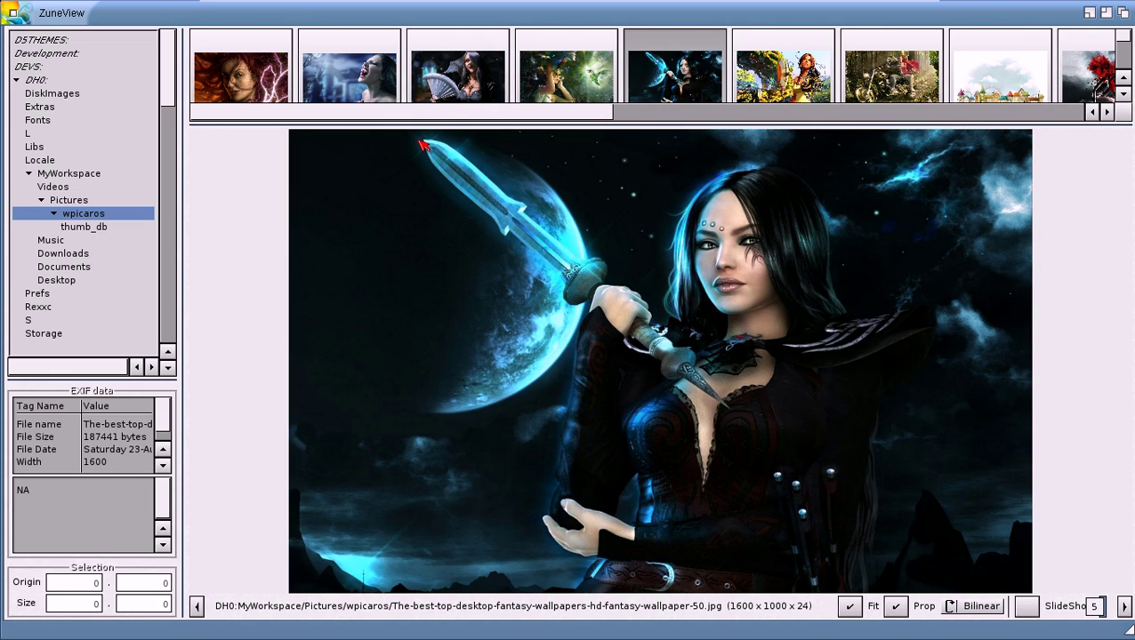
- Crop the wallpaper to the 1310 × 800 region starting at 276, 14
drag(418, 138, 1031, 512)
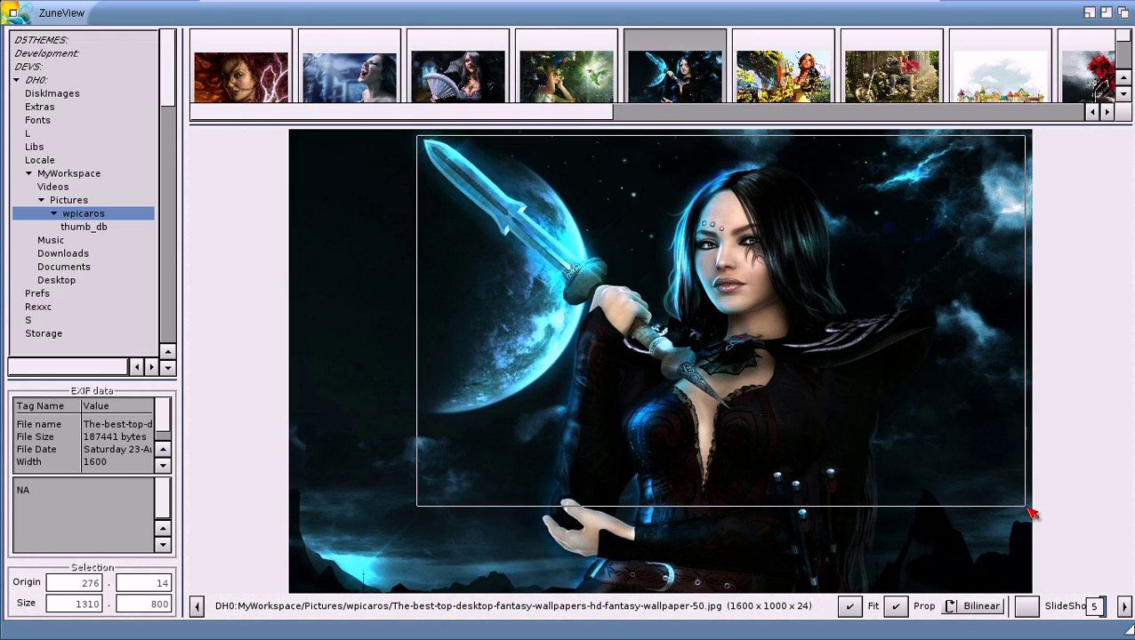
right_click(715, 272)
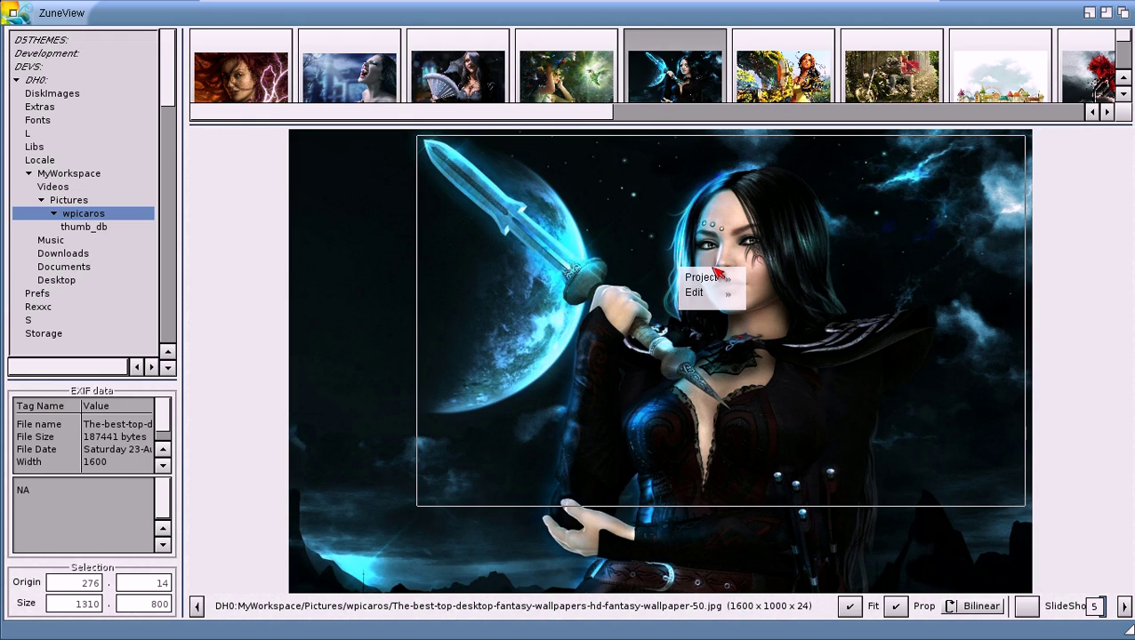
mouse_move(692, 293)
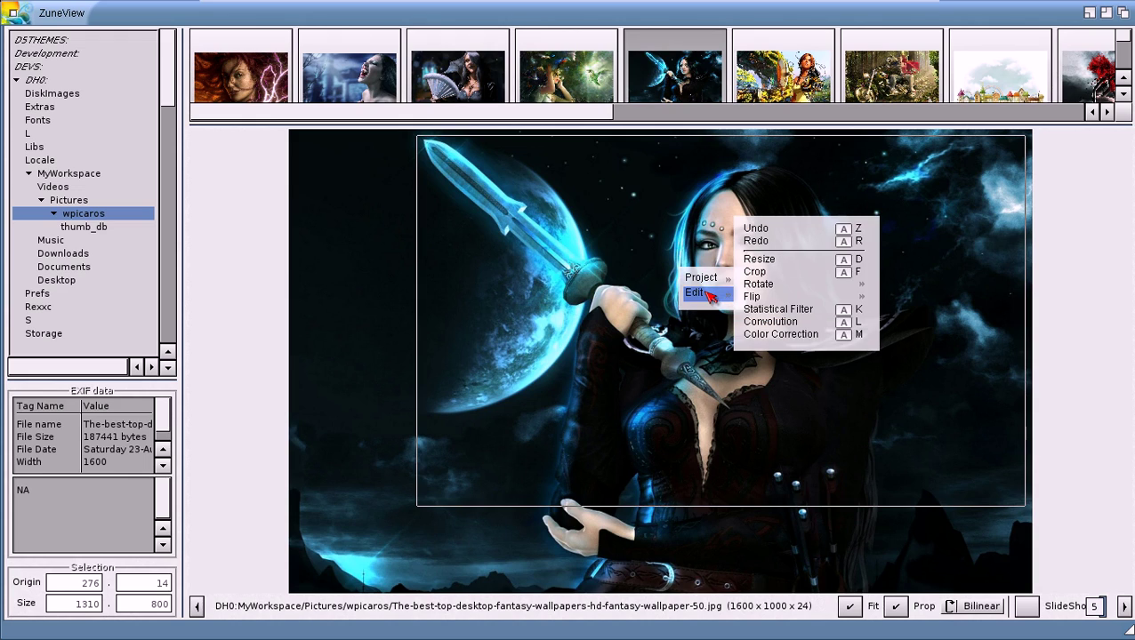
click(770, 281)
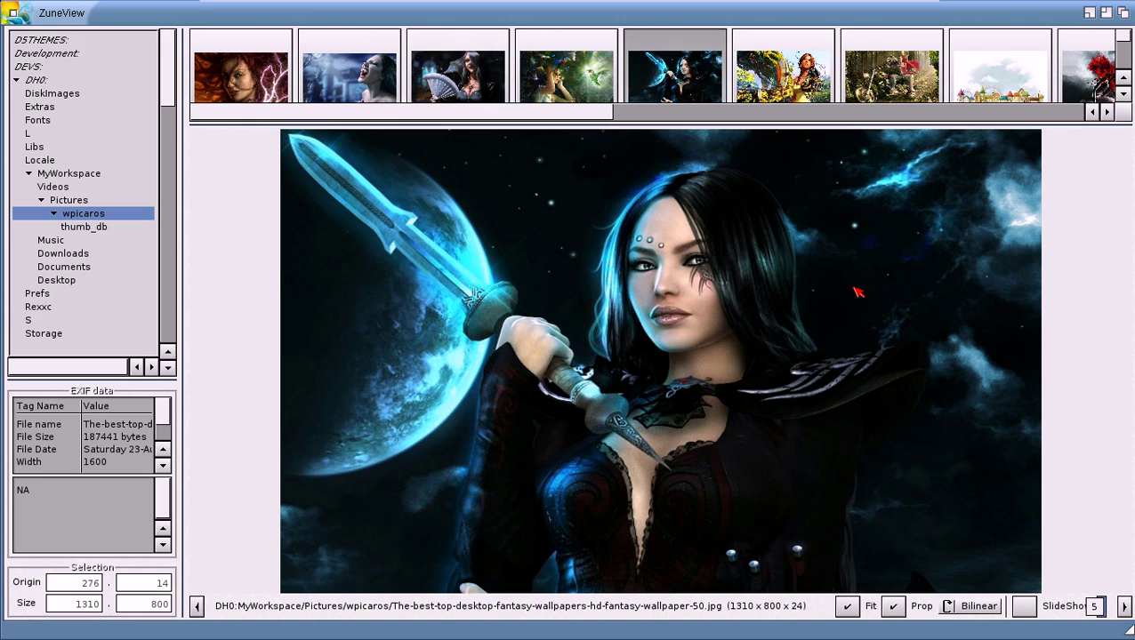
right_click(567, 256)
mouse_move(566, 258)
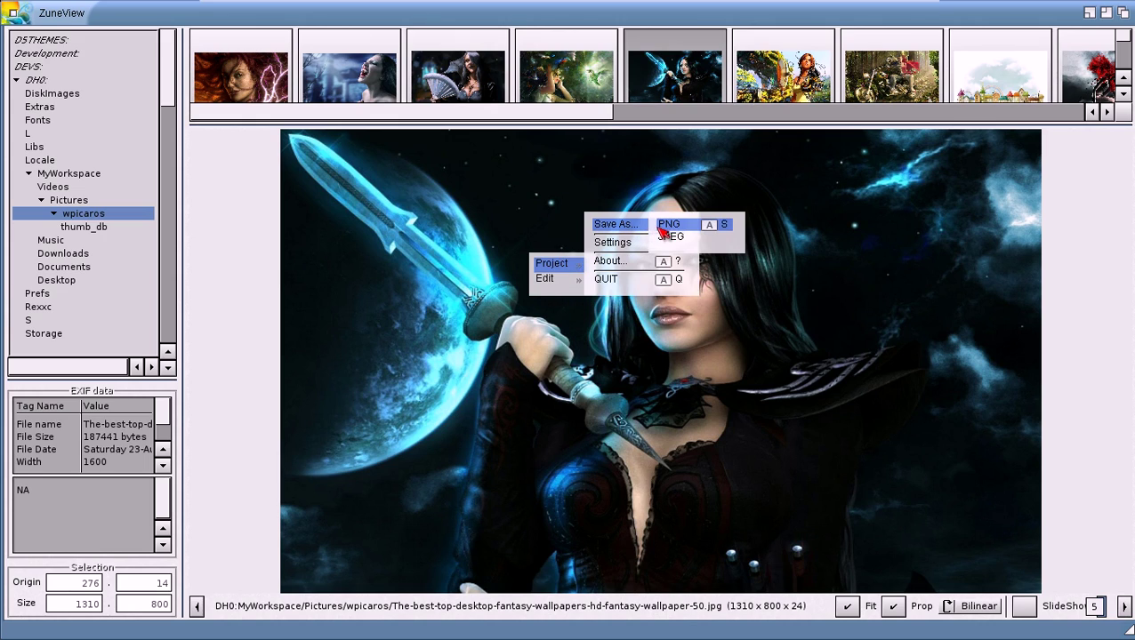
- Save the cropped image as JPEG over test-crop.jpg in the wpicaros folder
click(672, 237)
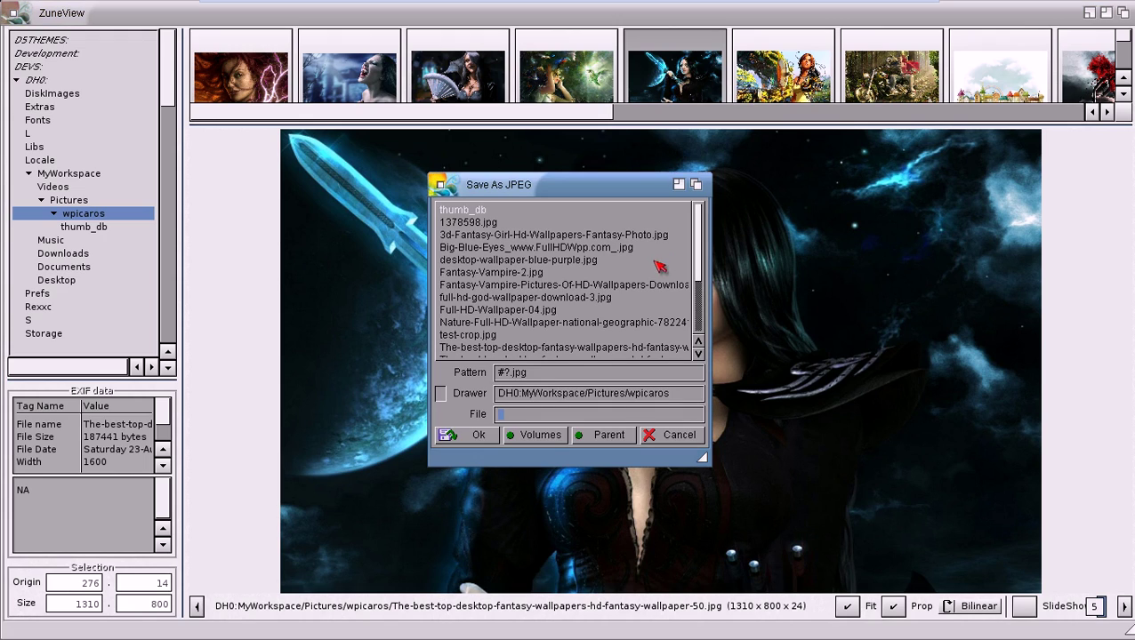
double_click(477, 334)
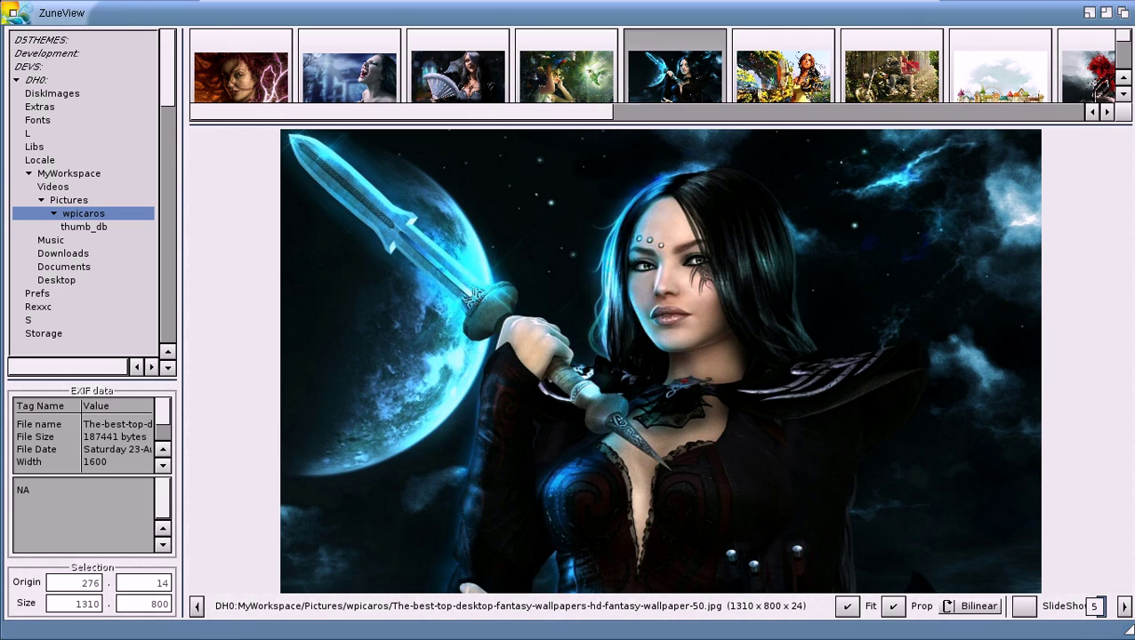
- Close ZuneView and set test-crop.jpg from the wpicaros drawer as the desktop background
click(13, 13)
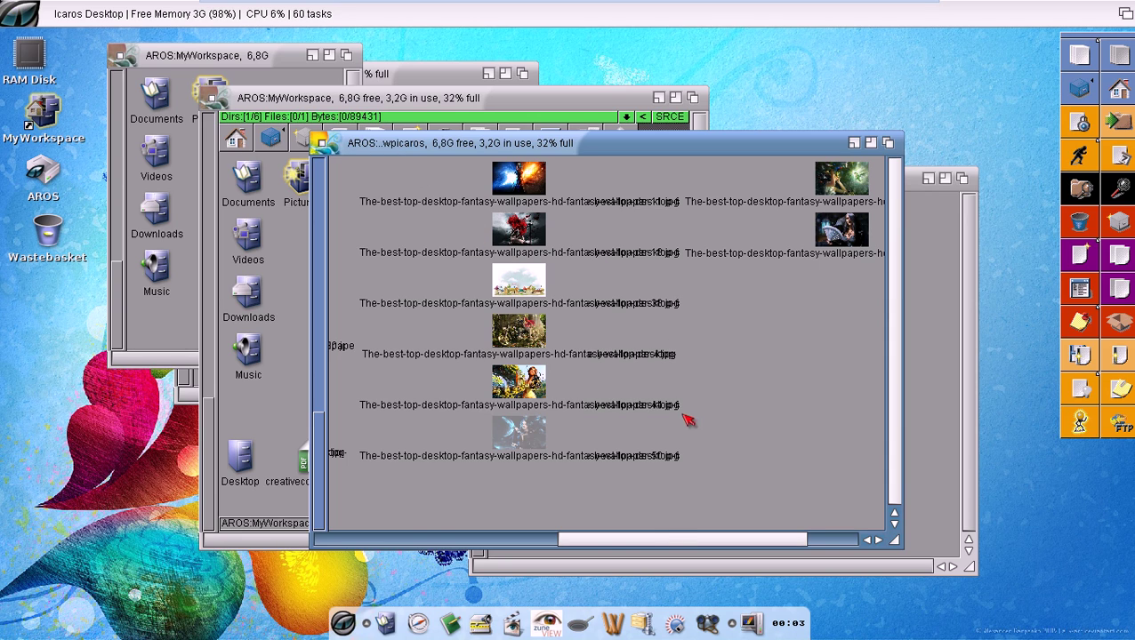
drag(671, 537, 449, 540)
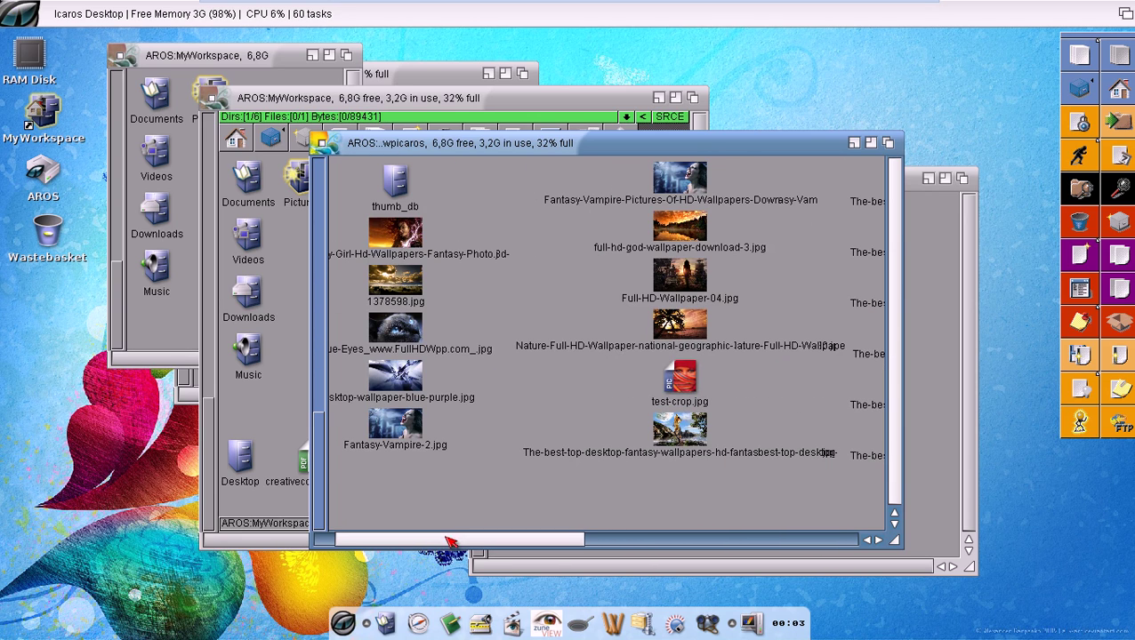
right_click(678, 380)
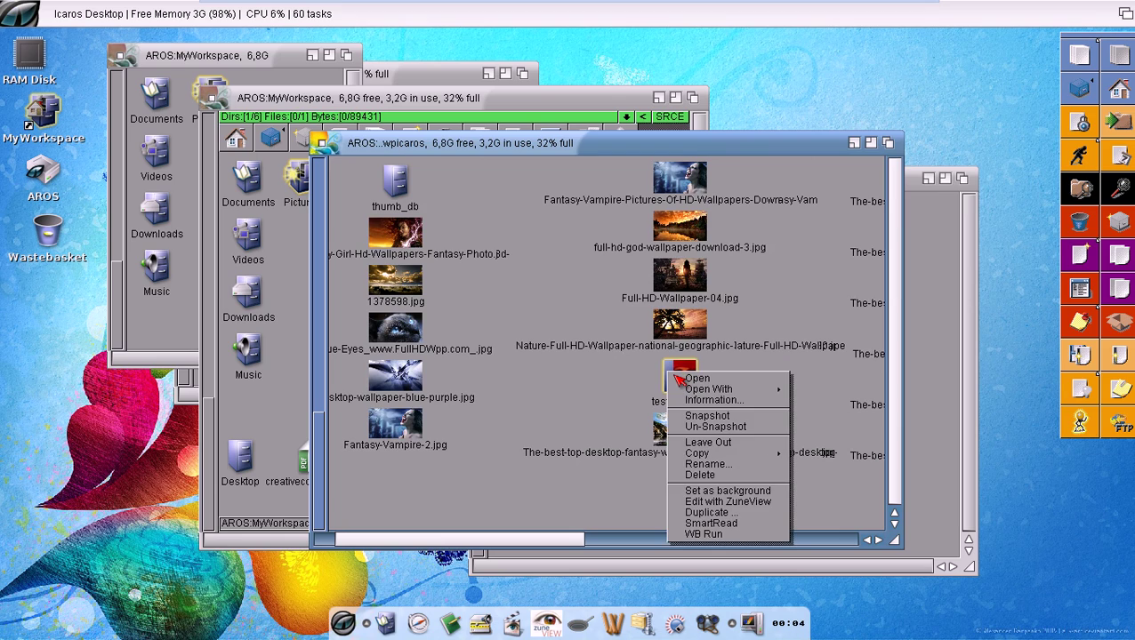
click(727, 494)
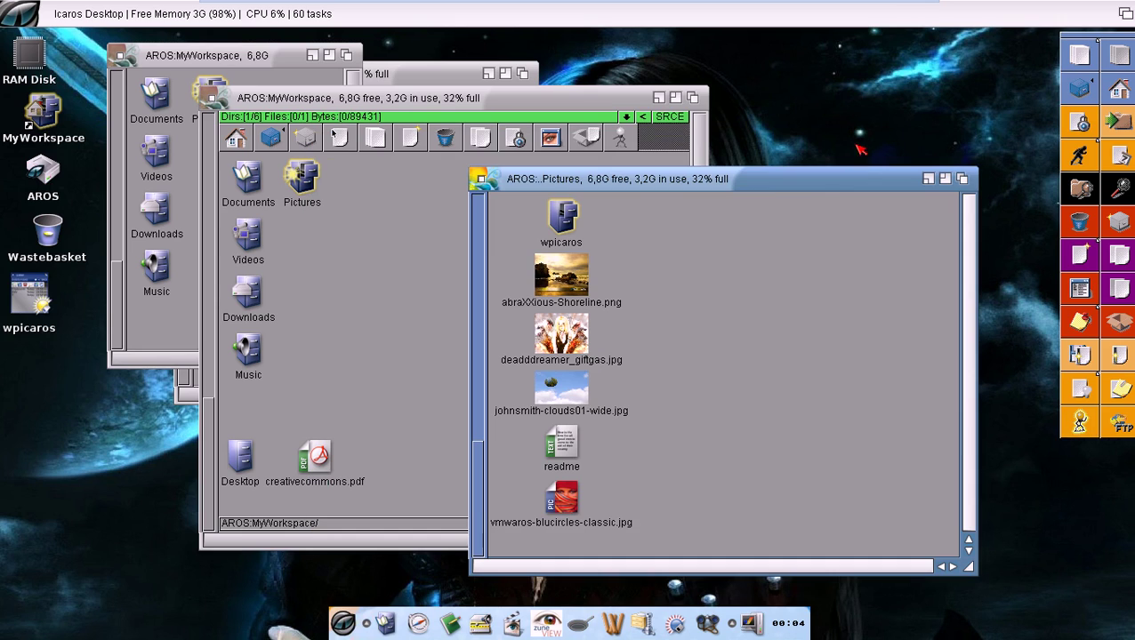
- Iconify both MyWorkspace windows and the Pictures window
click(659, 98)
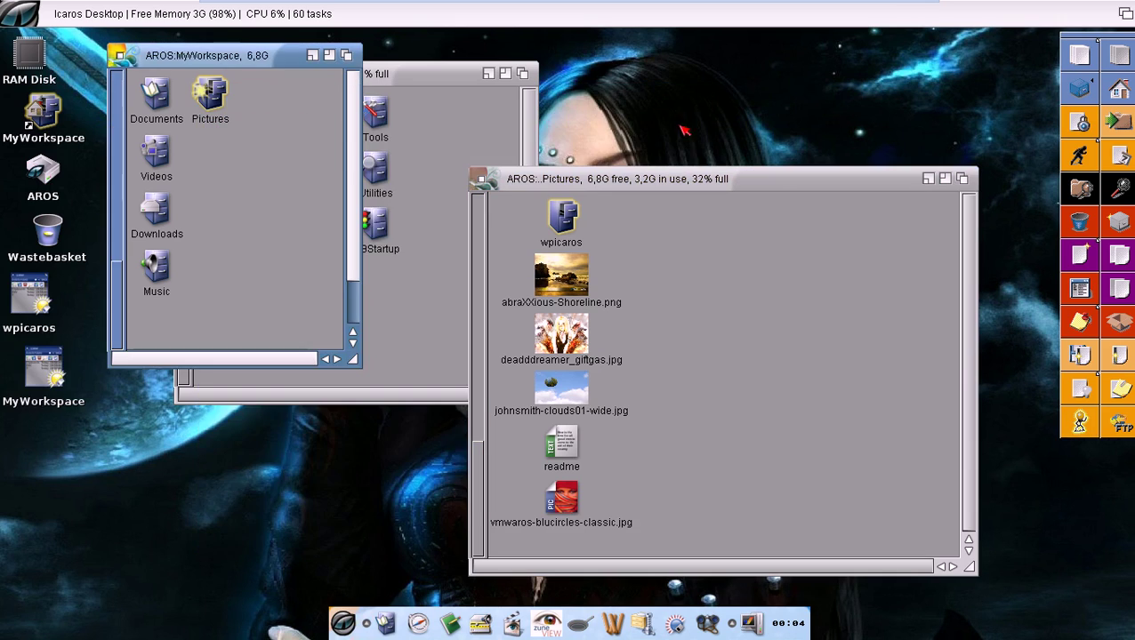
click(928, 179)
click(313, 56)
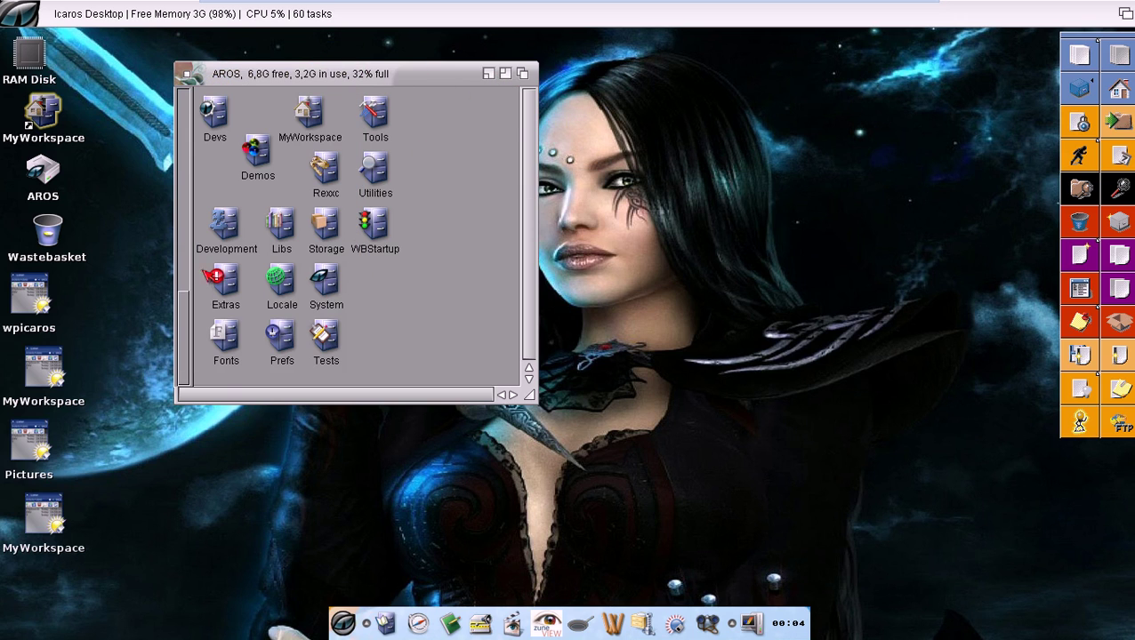
- Open Extras, then MultiMedia, then the ViewBox drawer
double_click(225, 281)
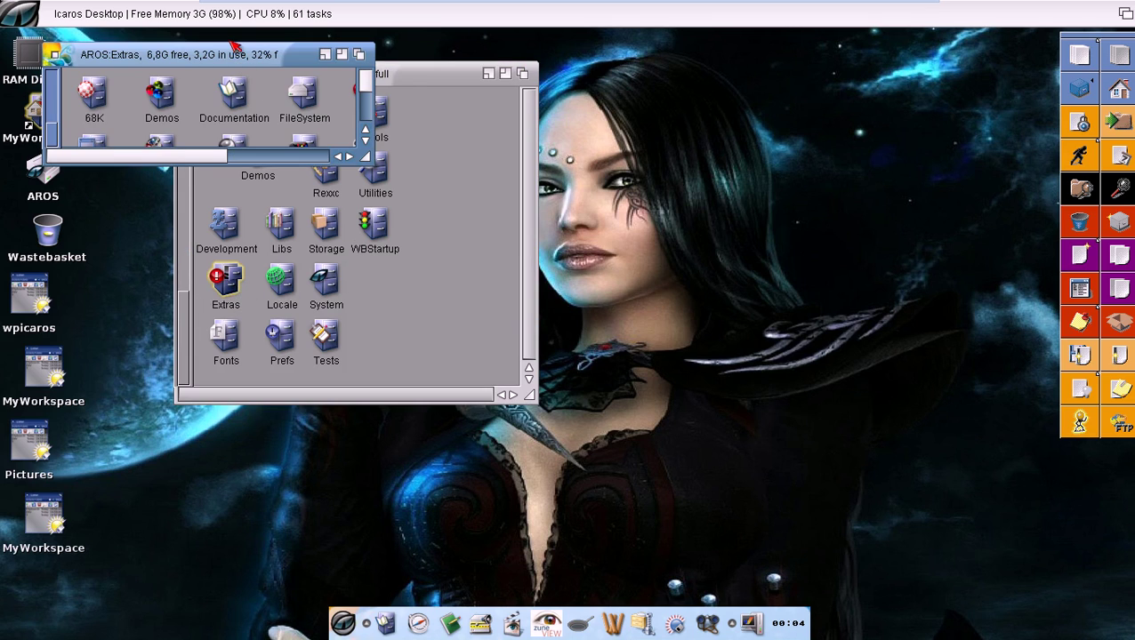
drag(233, 51, 460, 114)
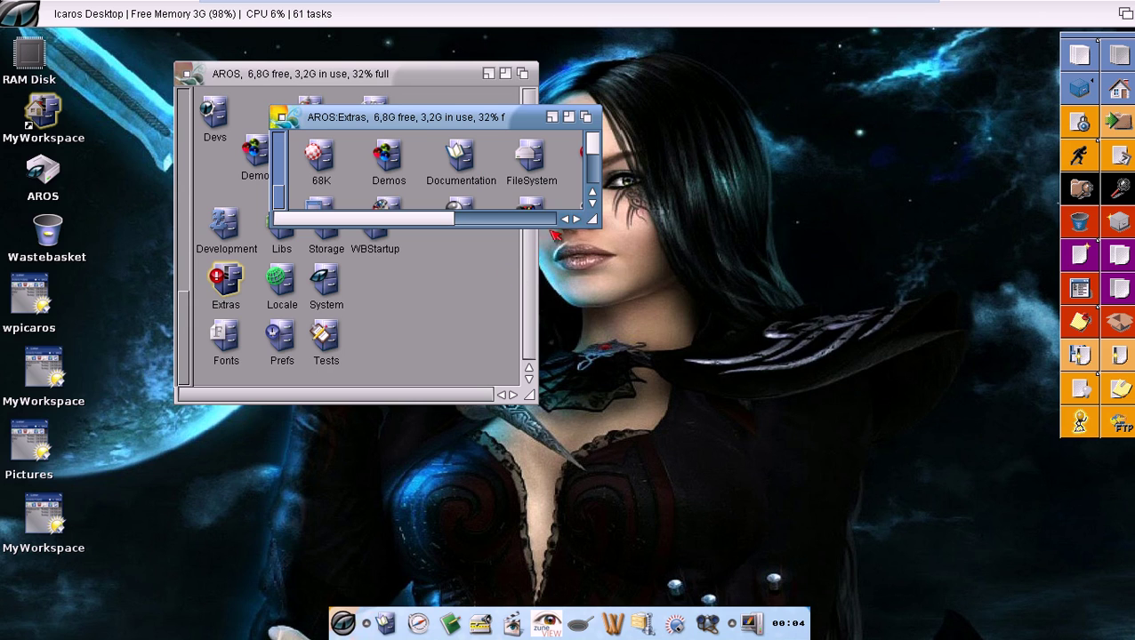
drag(593, 219, 851, 330)
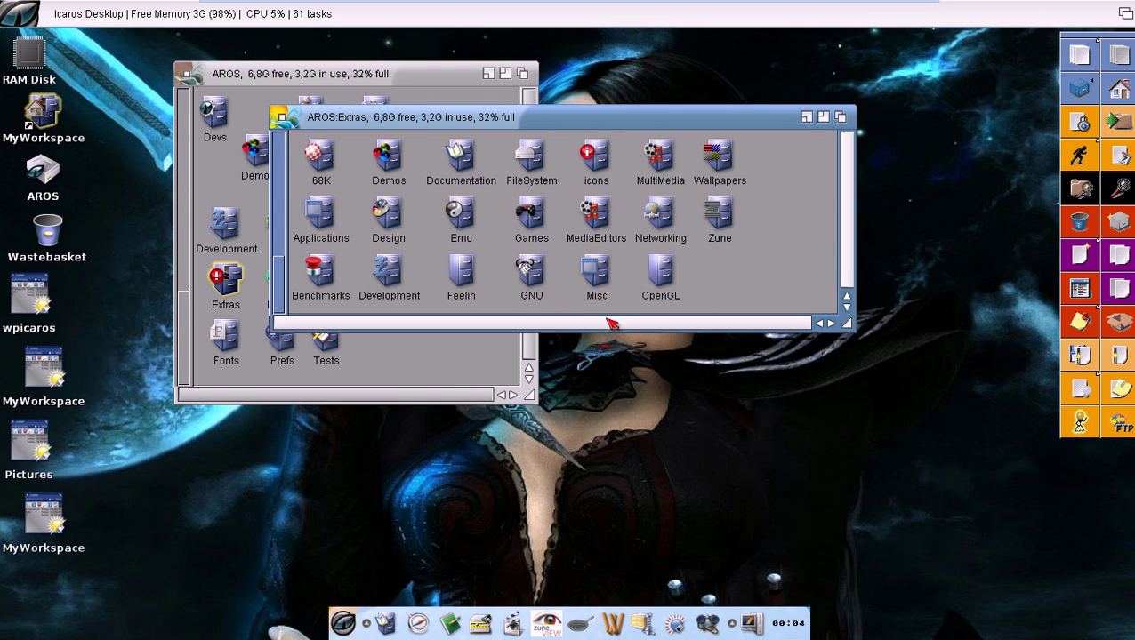
double_click(668, 169)
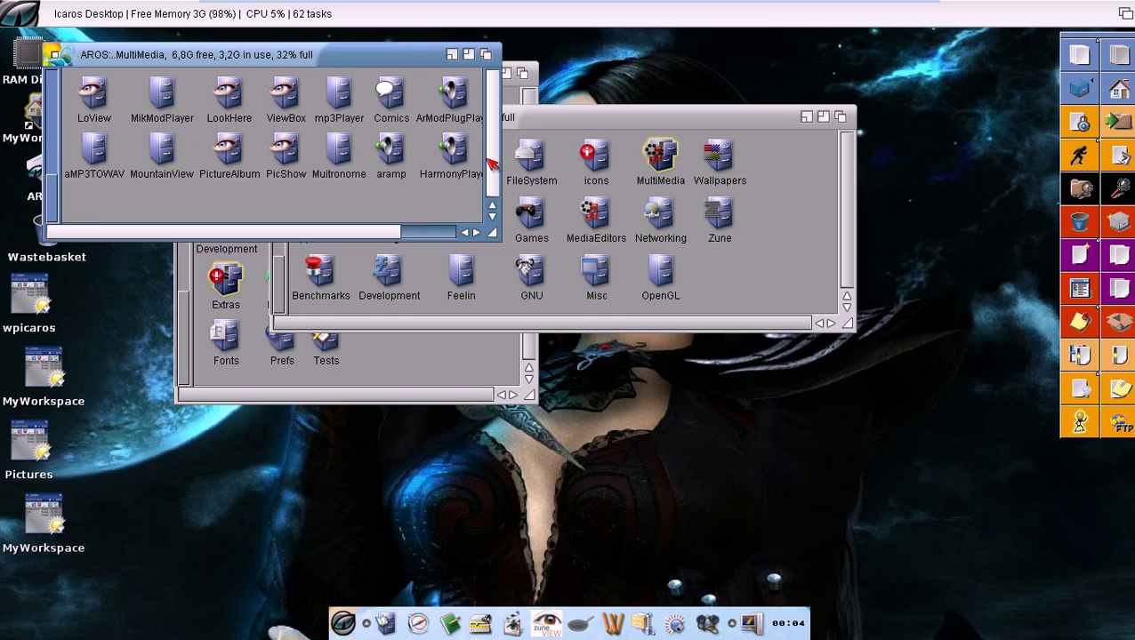
click(415, 233)
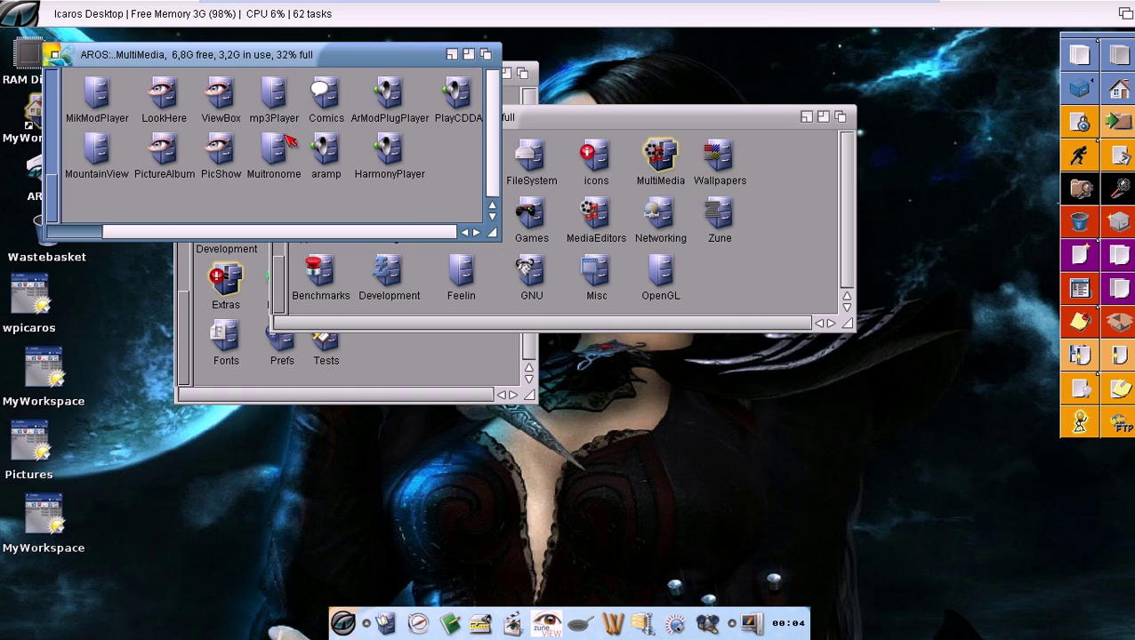
double_click(221, 98)
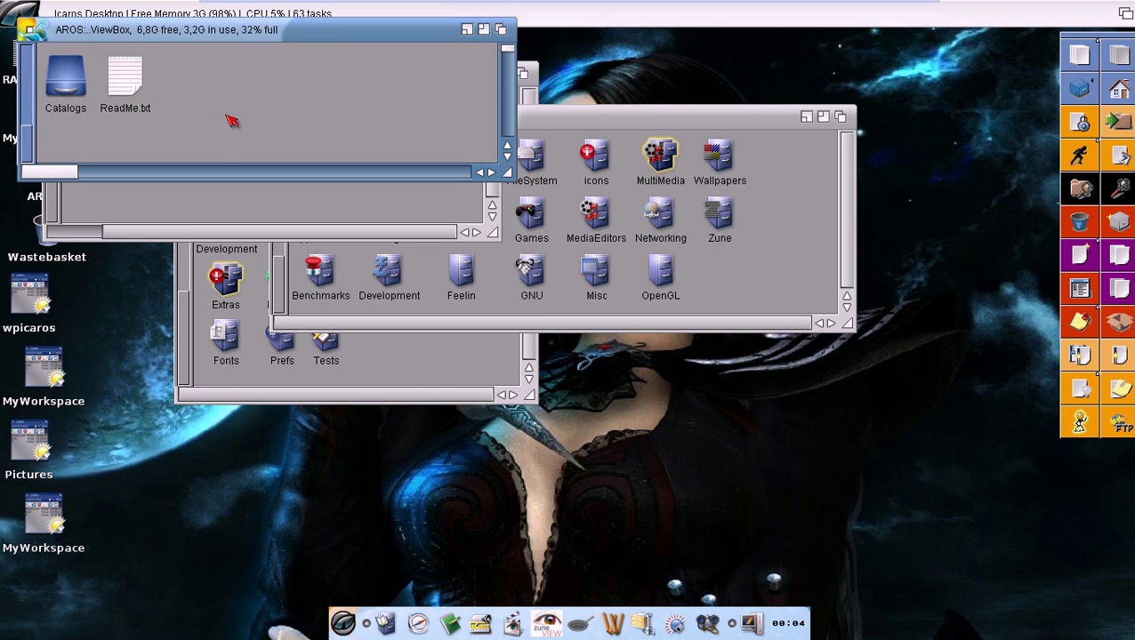
- Launch ViewBox on wpicaros, preview Nature, Full-HD-Wallpaper-04 and Fantasy-Vampire-2.jpg, enlarging the vampire image
double_click(171, 69)
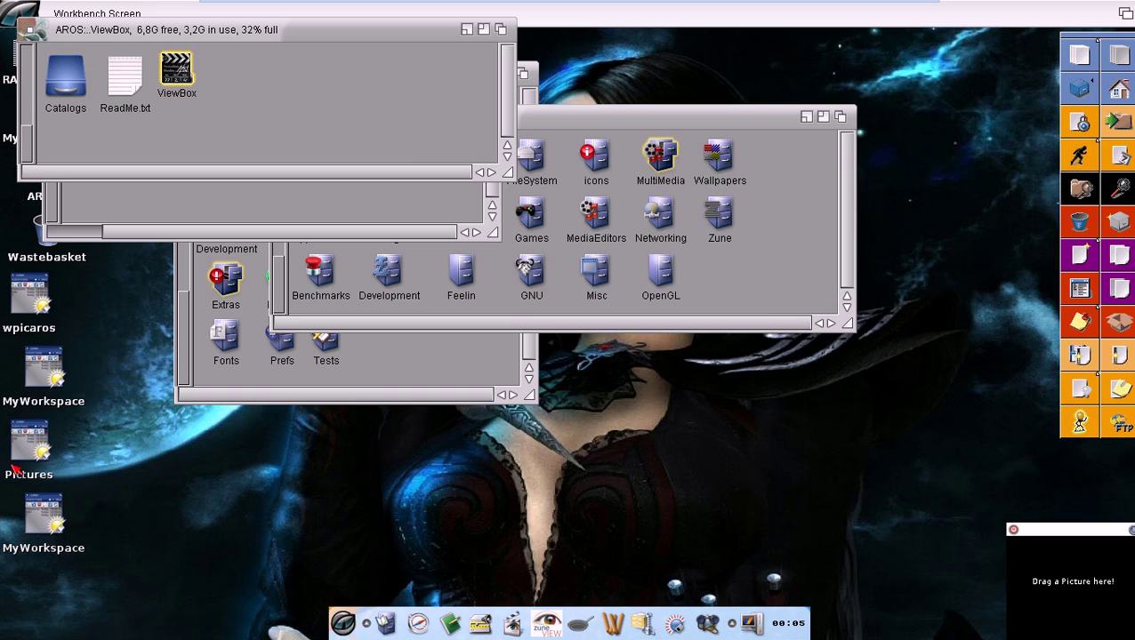
double_click(19, 328)
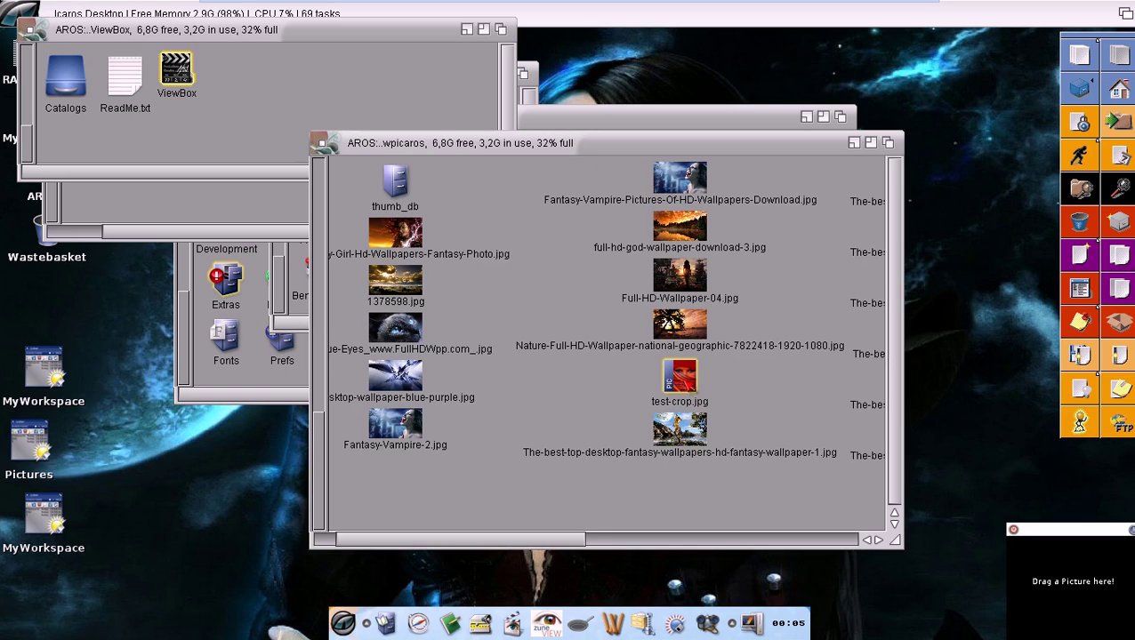
drag(685, 329, 1059, 580)
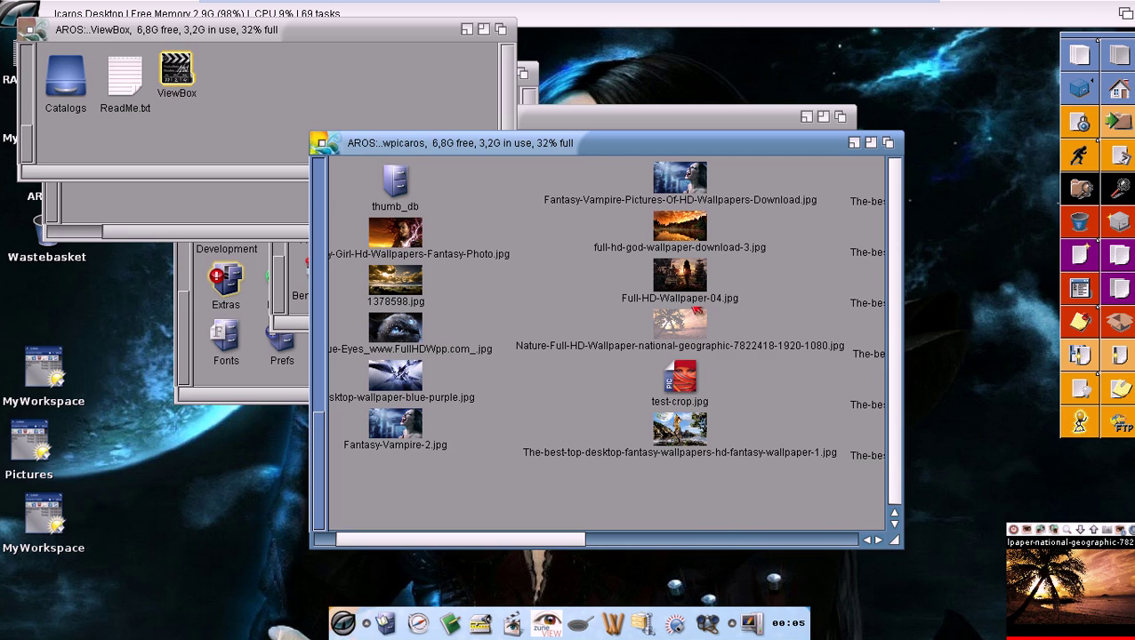
drag(680, 276, 1048, 588)
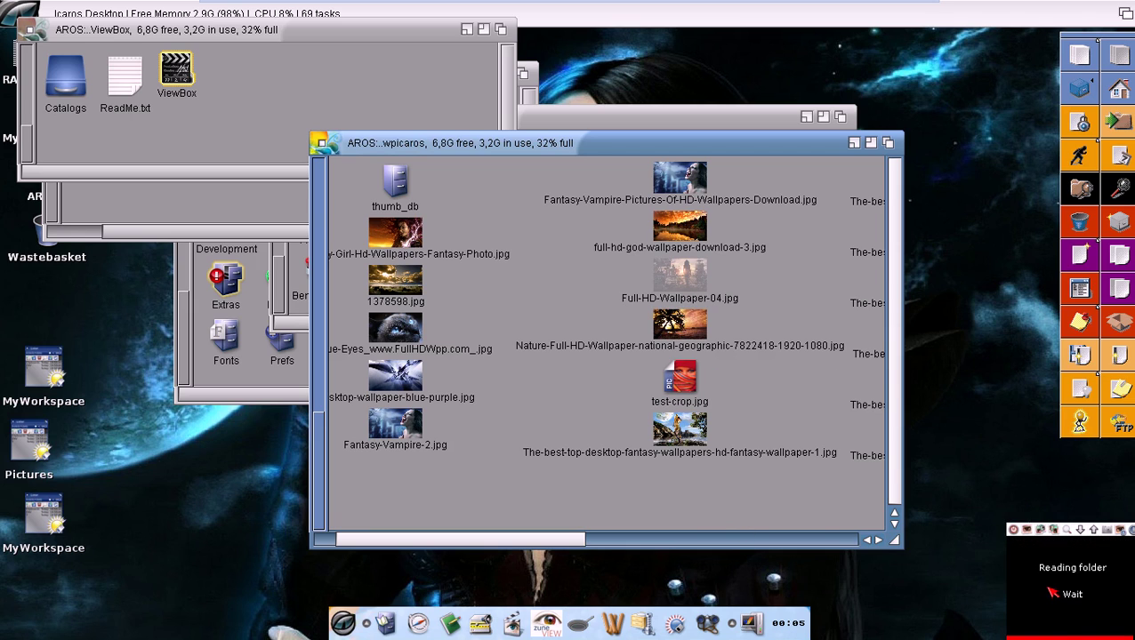
drag(402, 432, 1048, 578)
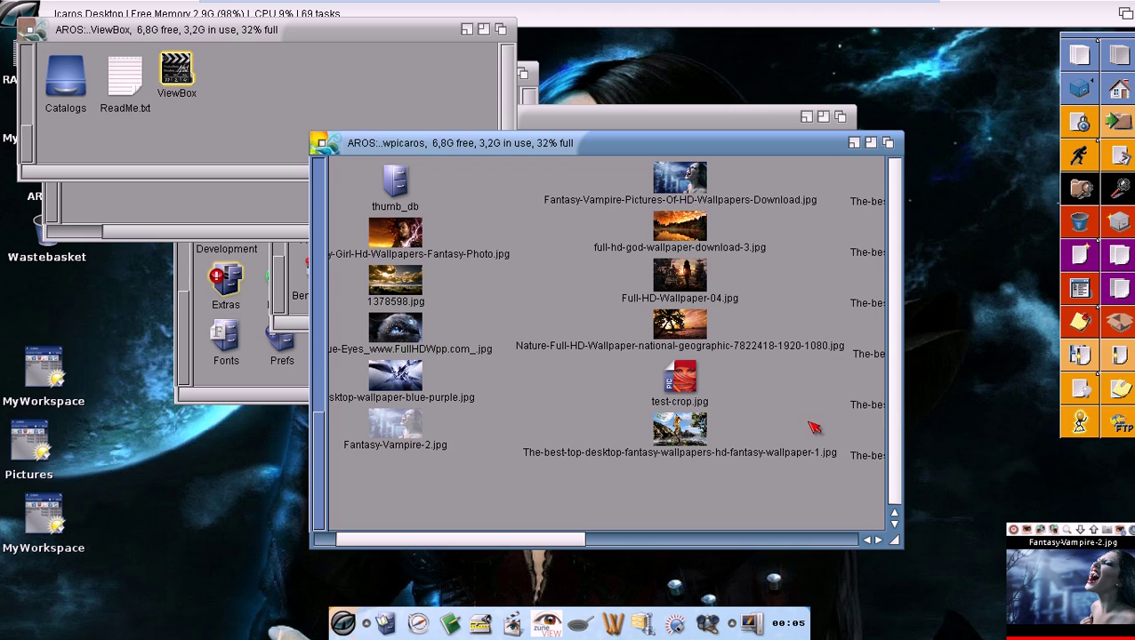
click(1030, 532)
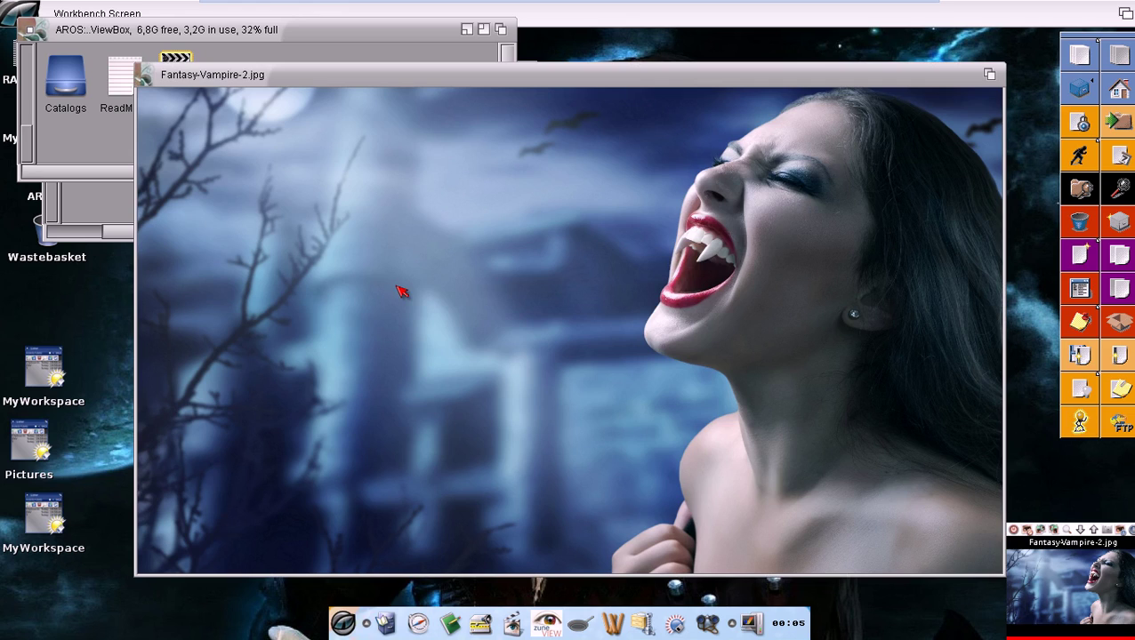
- Close the vampire preview, set Fantasy-Vampire-Pictures-Of-HD-Wallpapers-Download.jpg as the desktop background, and shift the wpicaros window aside
click(436, 186)
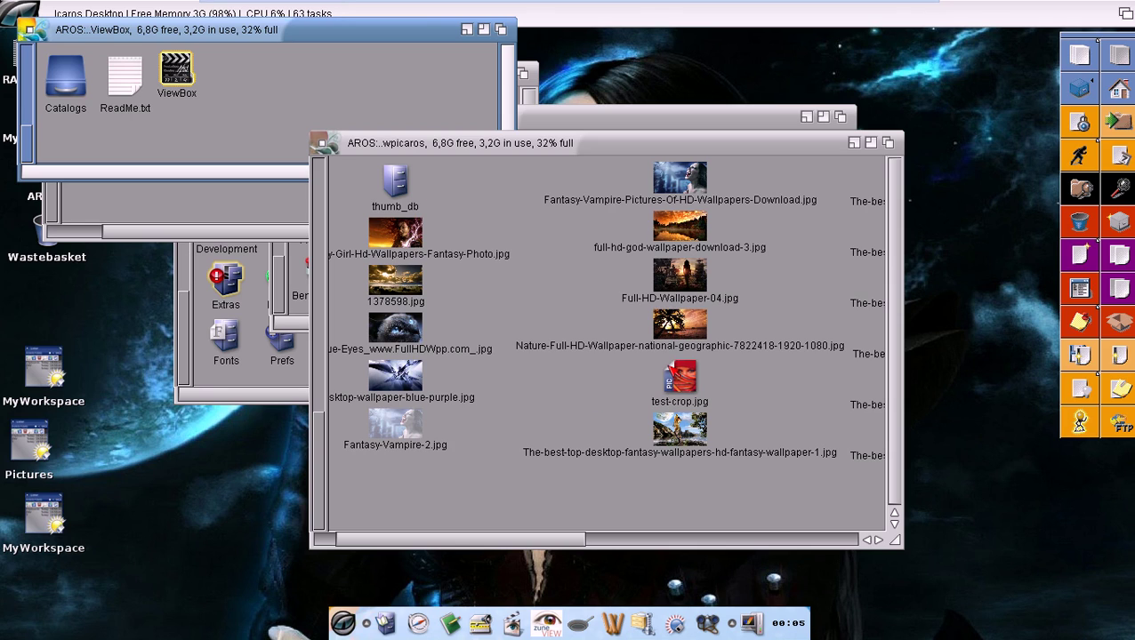
right_click(683, 170)
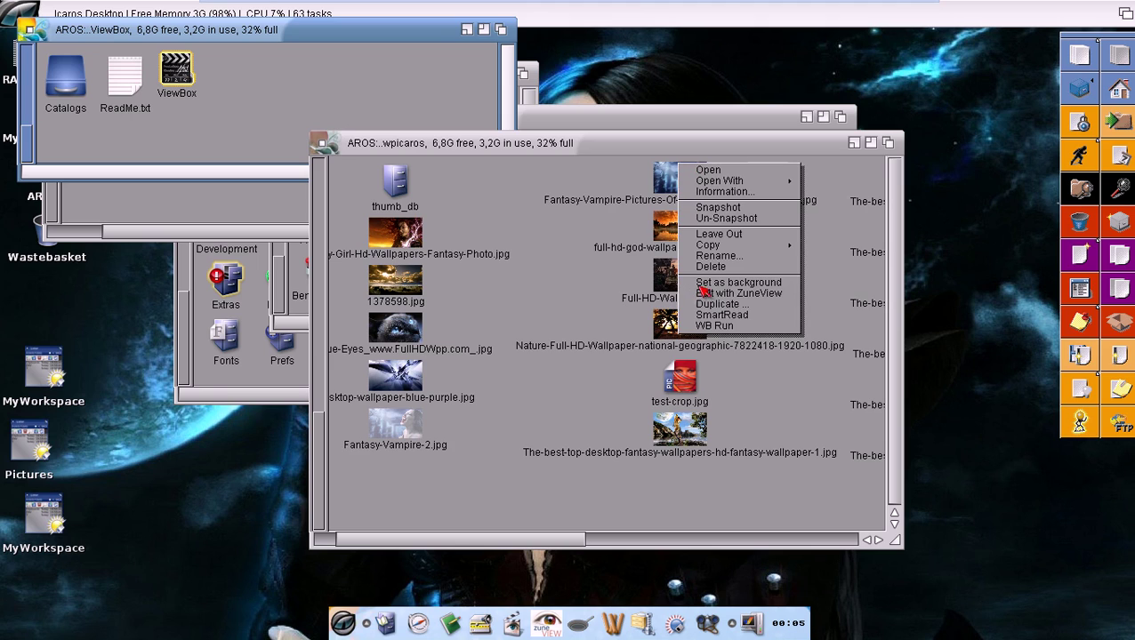
click(639, 181)
right_click(658, 182)
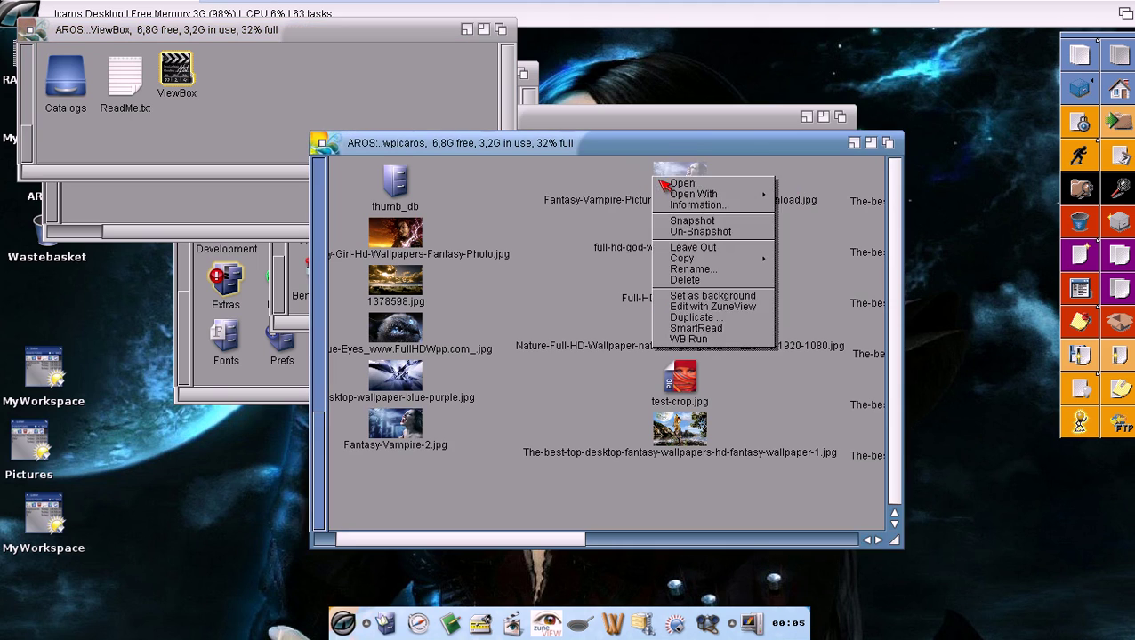
click(694, 295)
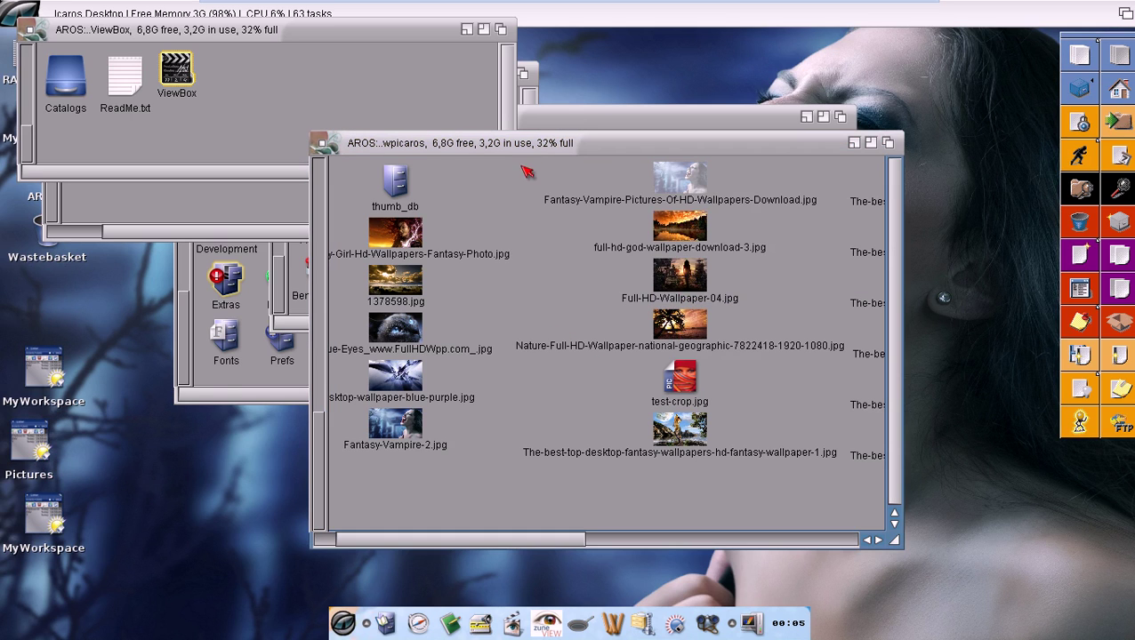
drag(532, 147, 501, 169)
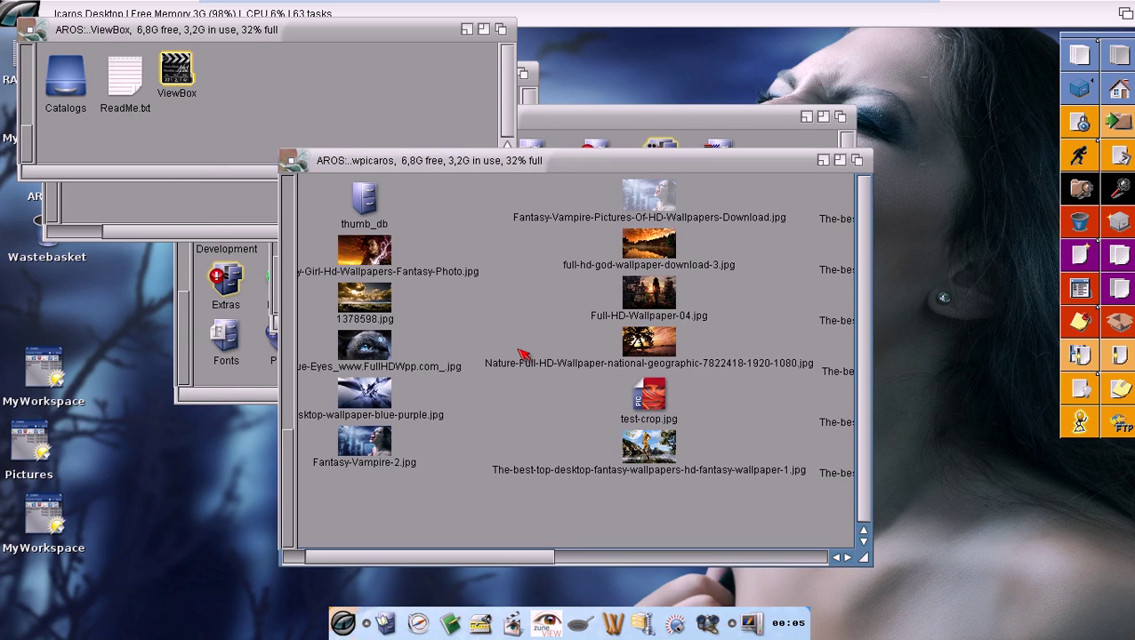